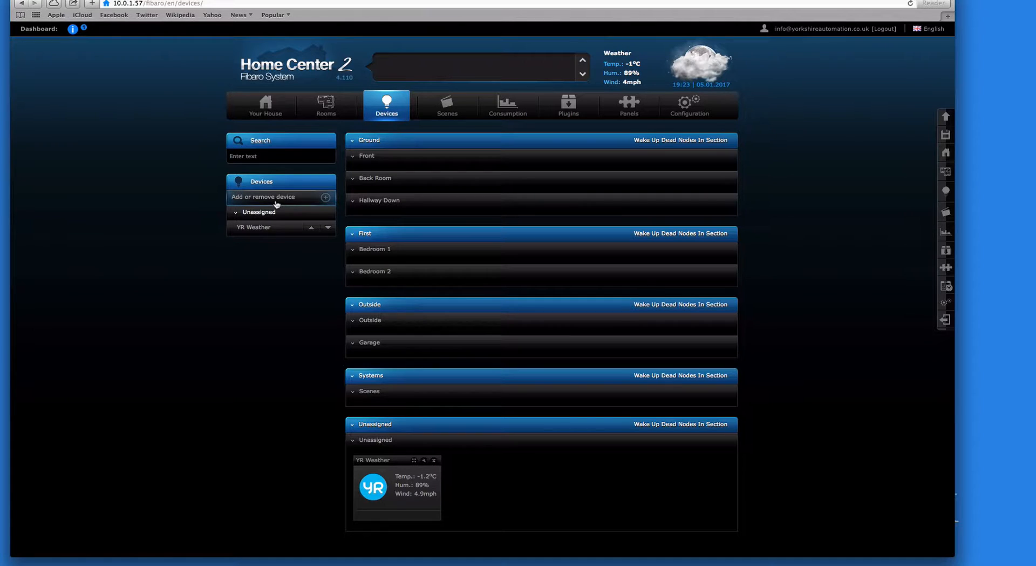
Add the new Z-Wave device to the system using a 30-second learning period
left_click(275, 201)
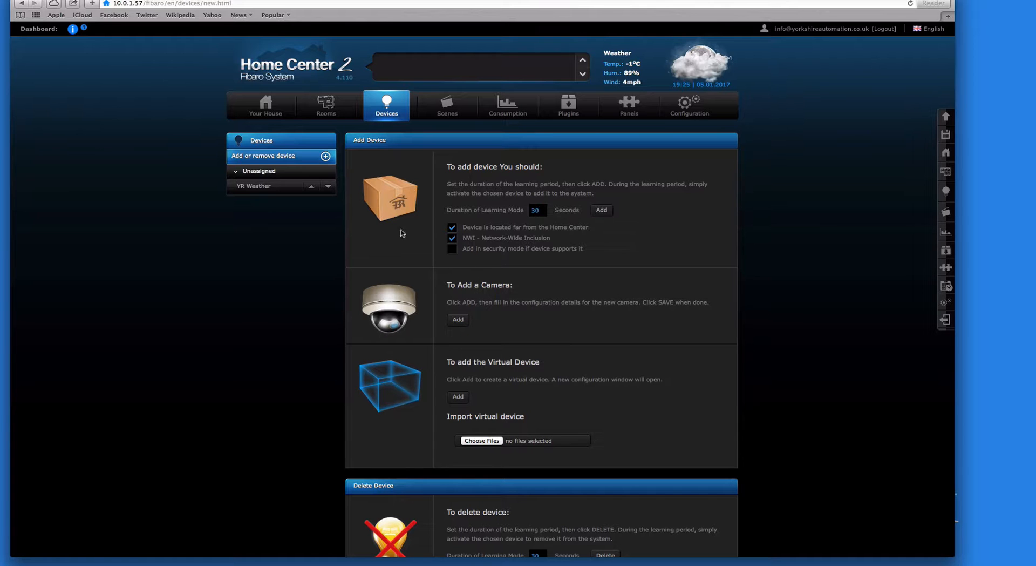
left_click(607, 215)
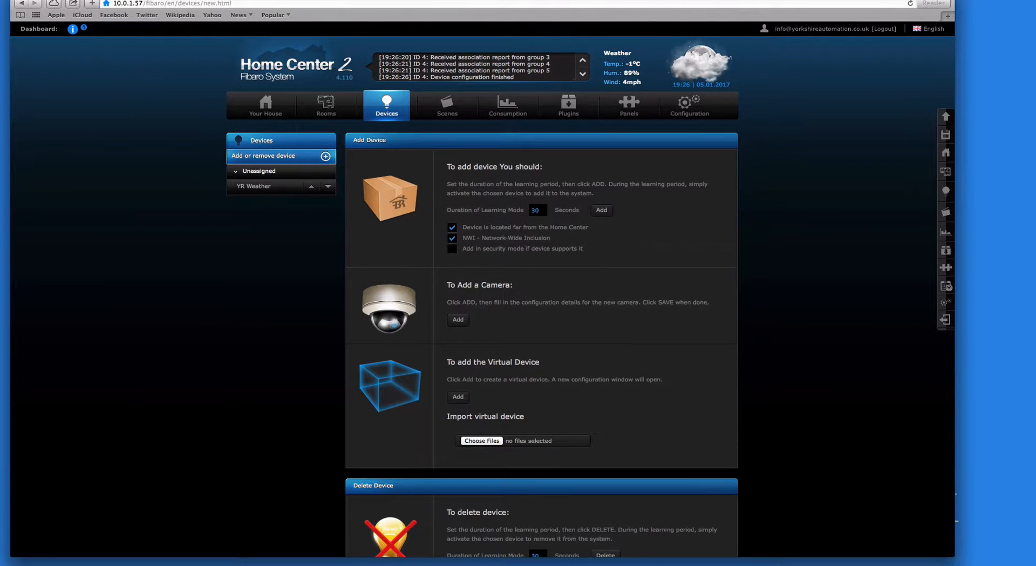
left_click(989, 1)
scroll(613, 297, "down", 2)
scroll(613, 296, "up", 2)
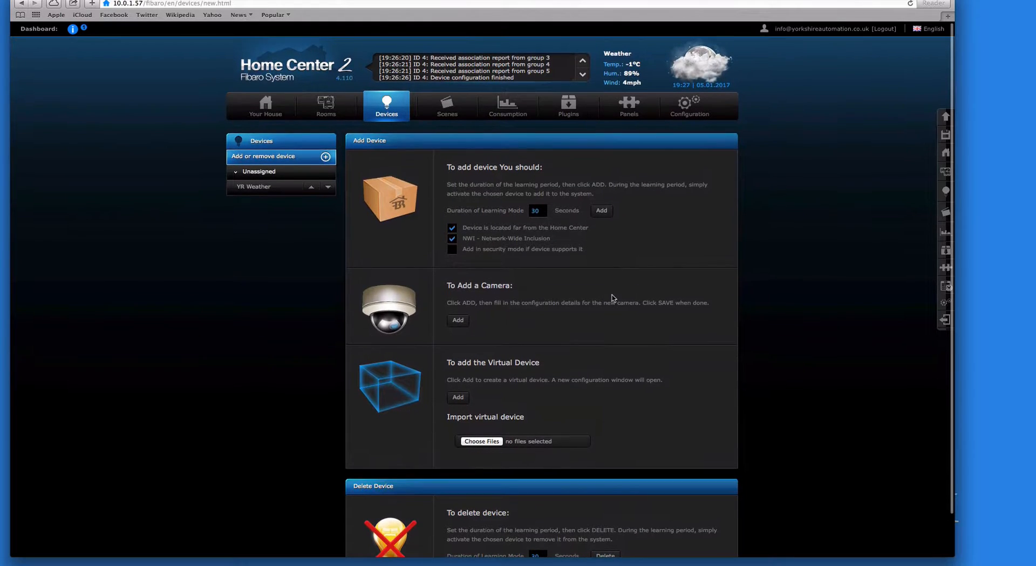
Rename motion sensor 4.0 as Front Sensor, keeping its room set to Unassigned
left_click(389, 118)
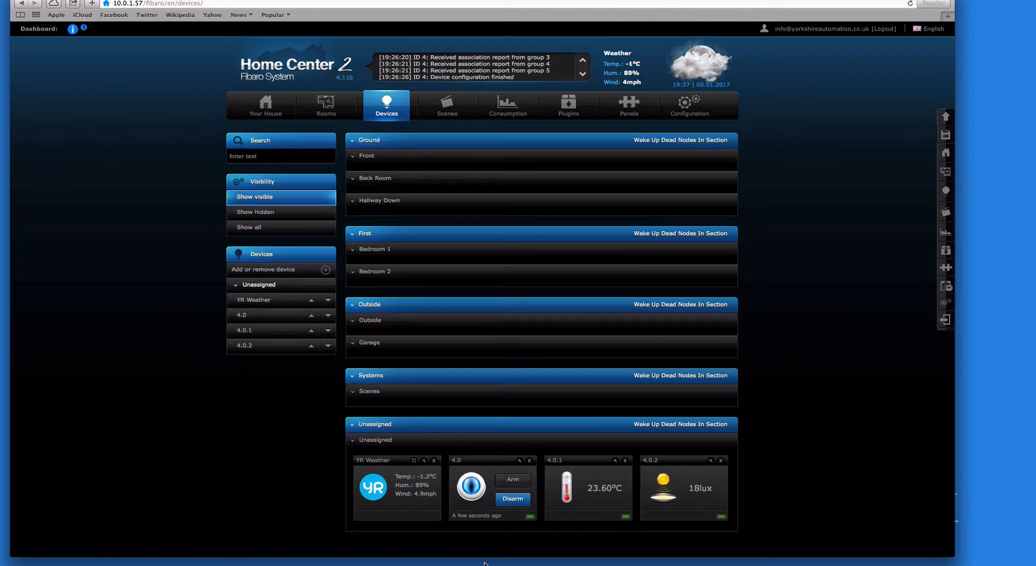
left_click(520, 461)
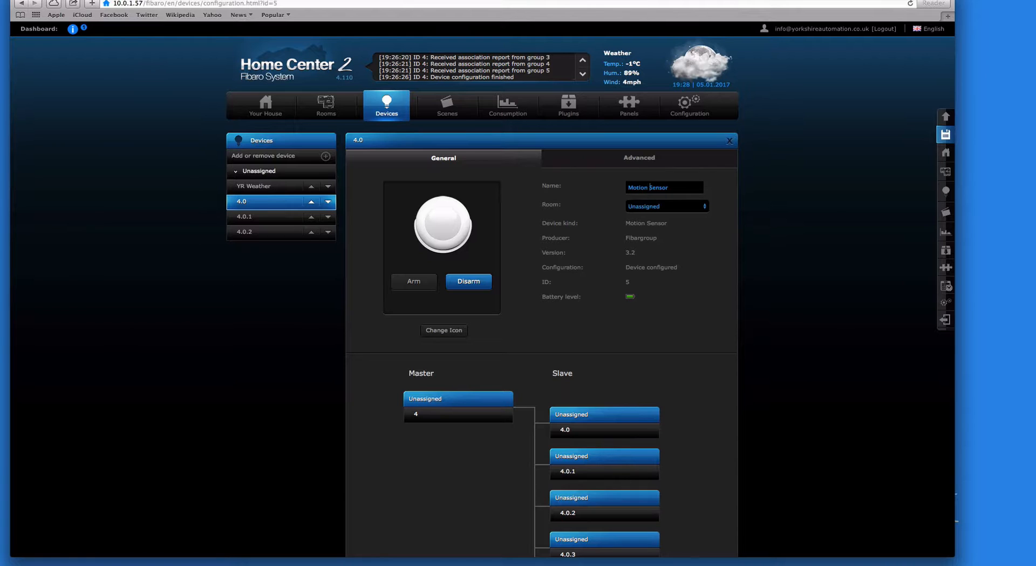
type("Front")
left_click(662, 208)
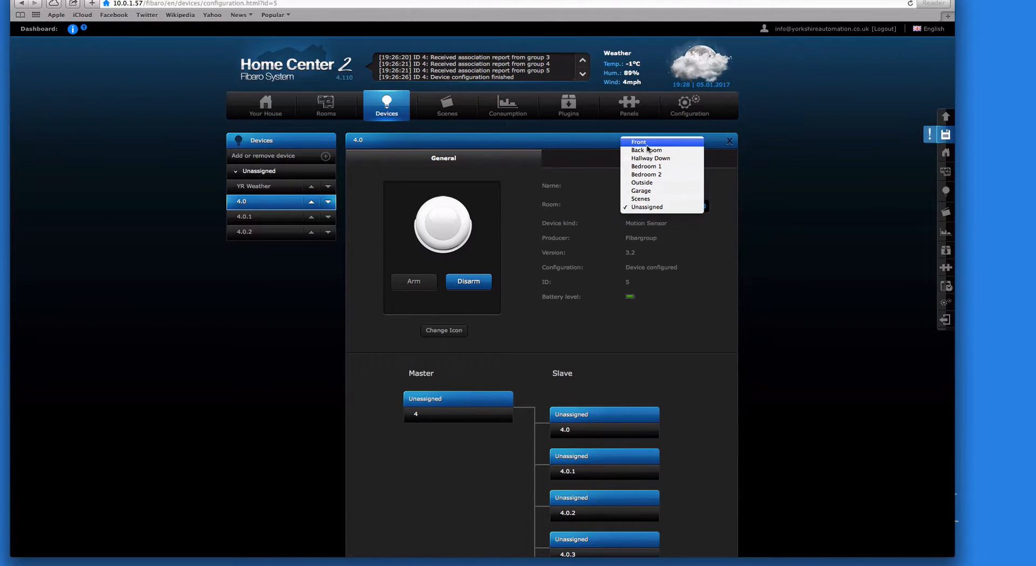
left_click(648, 207)
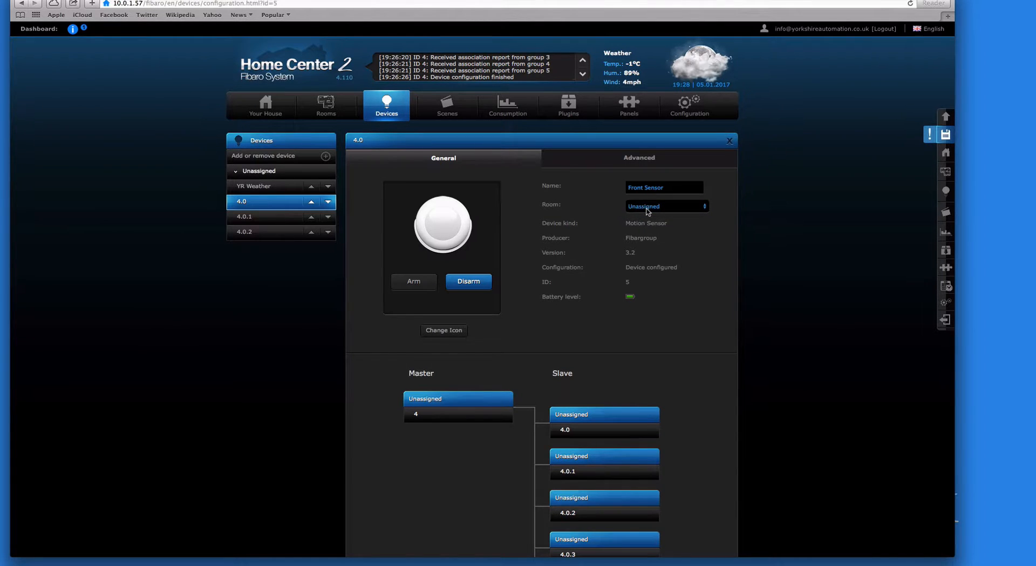
Review the Front Sensor's advanced settings and configuration parameters, and save the device changes
left_click(623, 157)
scroll(606, 343, "down", 2)
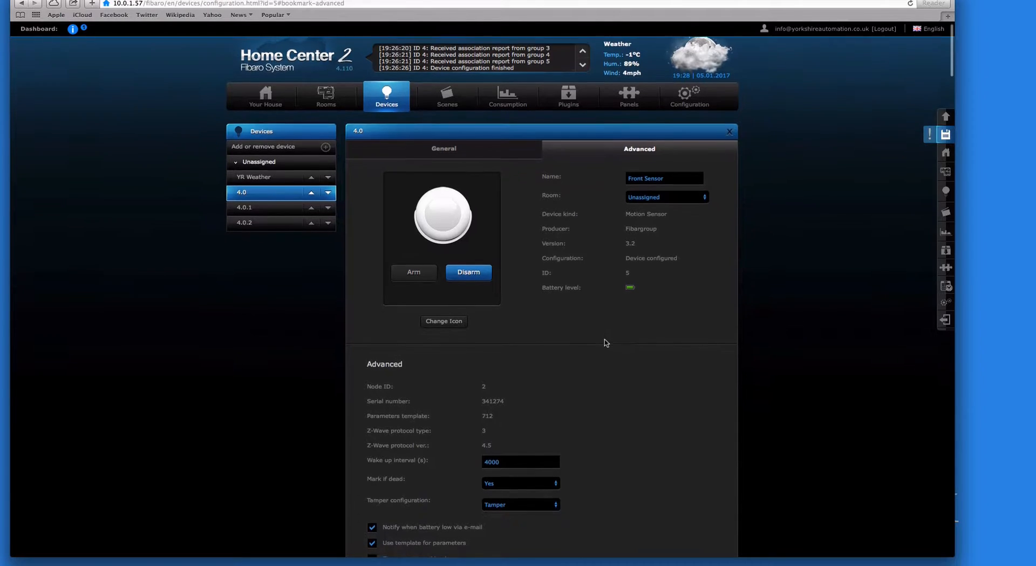
scroll(606, 343, "down", 5)
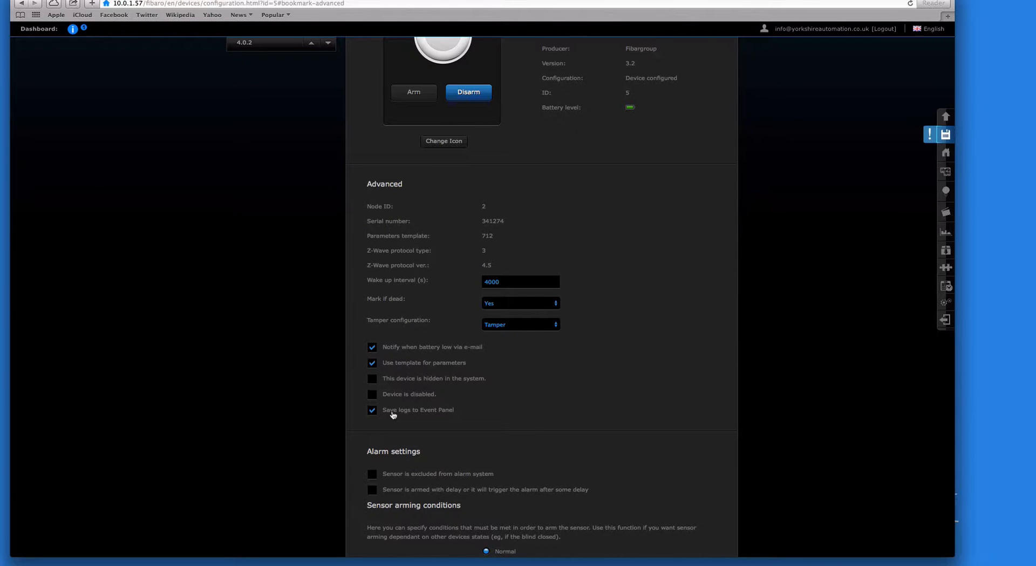
scroll(393, 414, "down", 10)
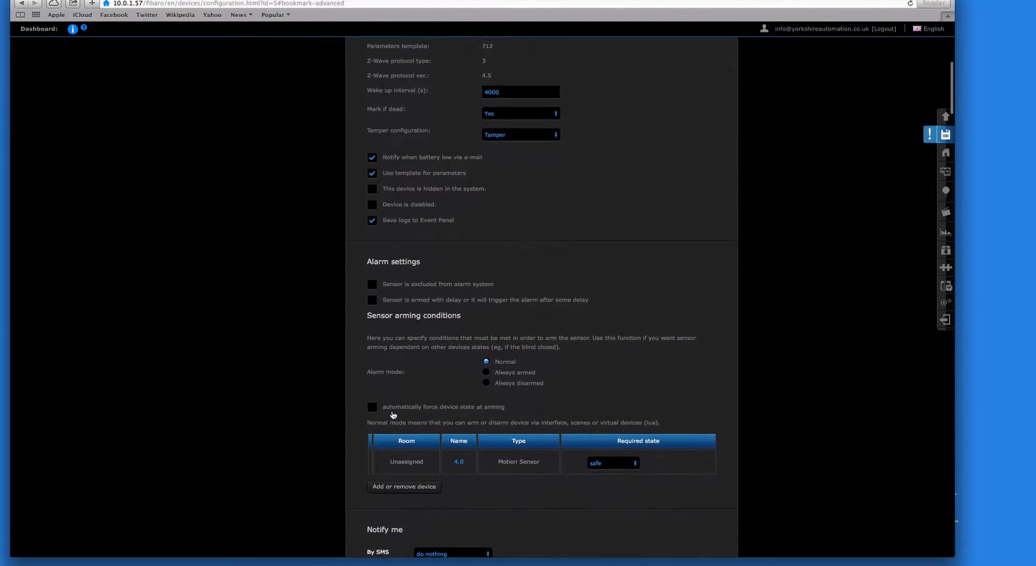
scroll(393, 414, "down", 12)
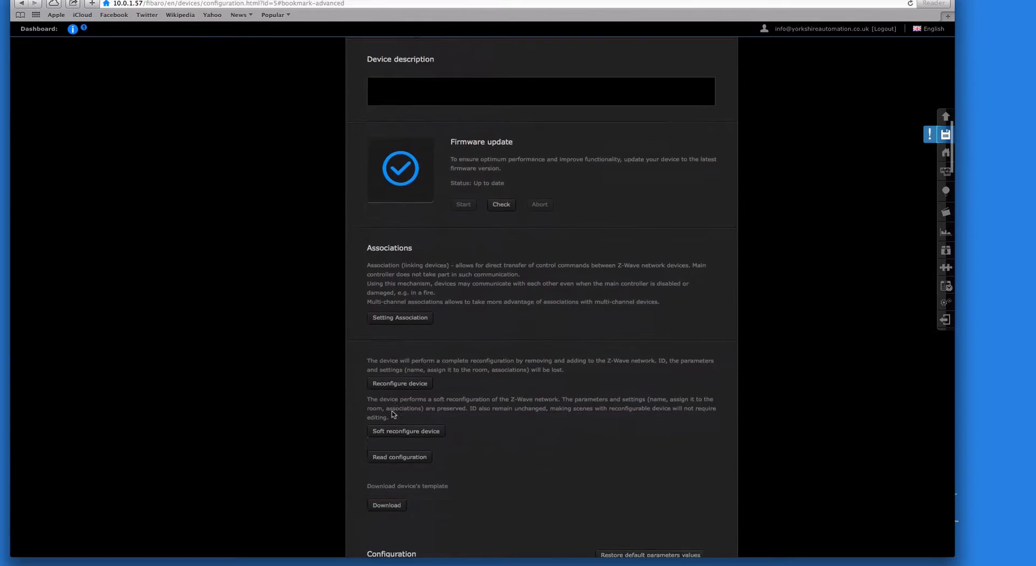
scroll(393, 414, "down", 12)
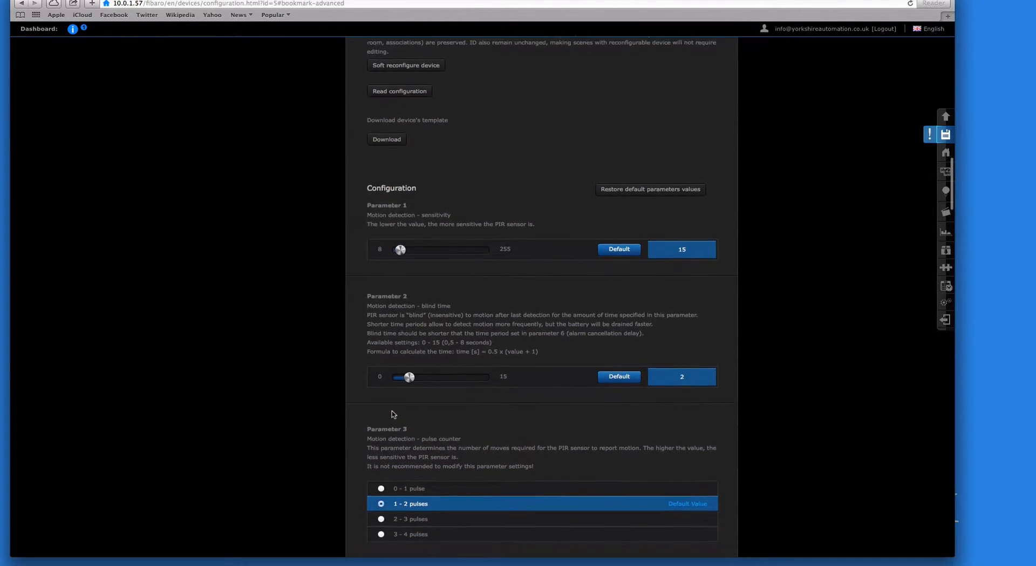
scroll(393, 414, "down", 20)
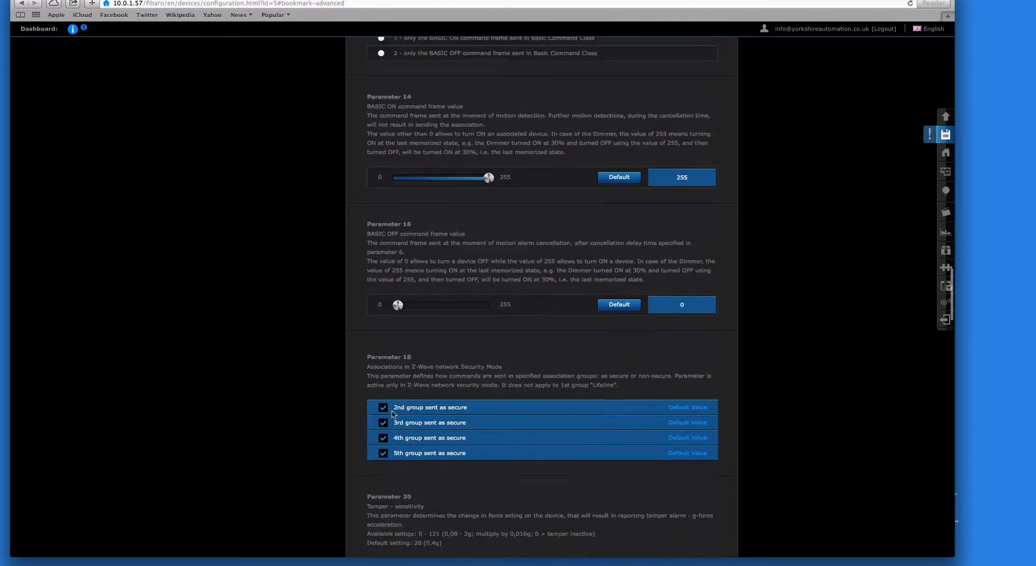
scroll(393, 414, "up", 12)
scroll(393, 414, "up", 20)
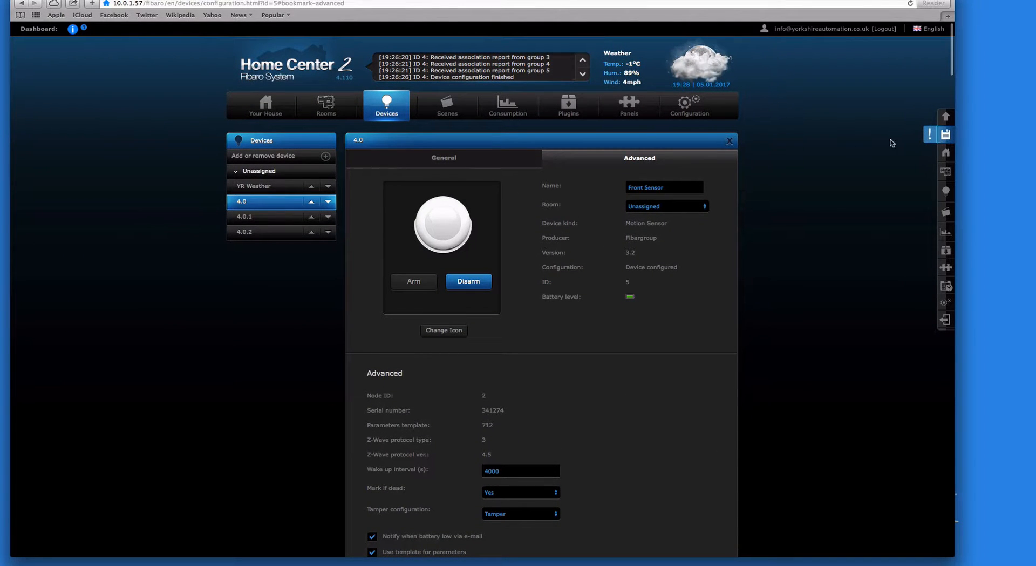
left_click(944, 135)
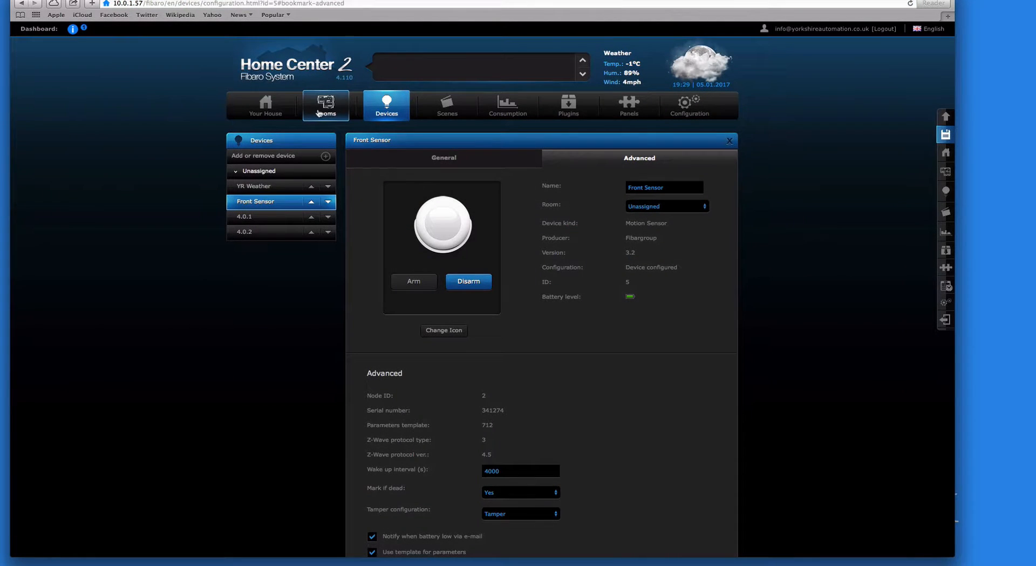
Add a room named Alarm to the Systems section
left_click(320, 113)
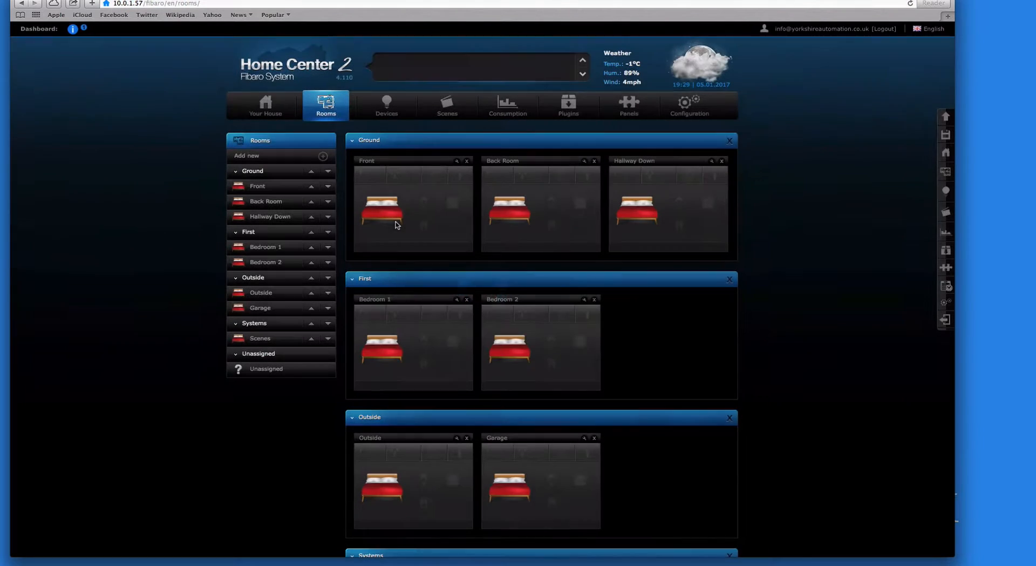
left_click(265, 156)
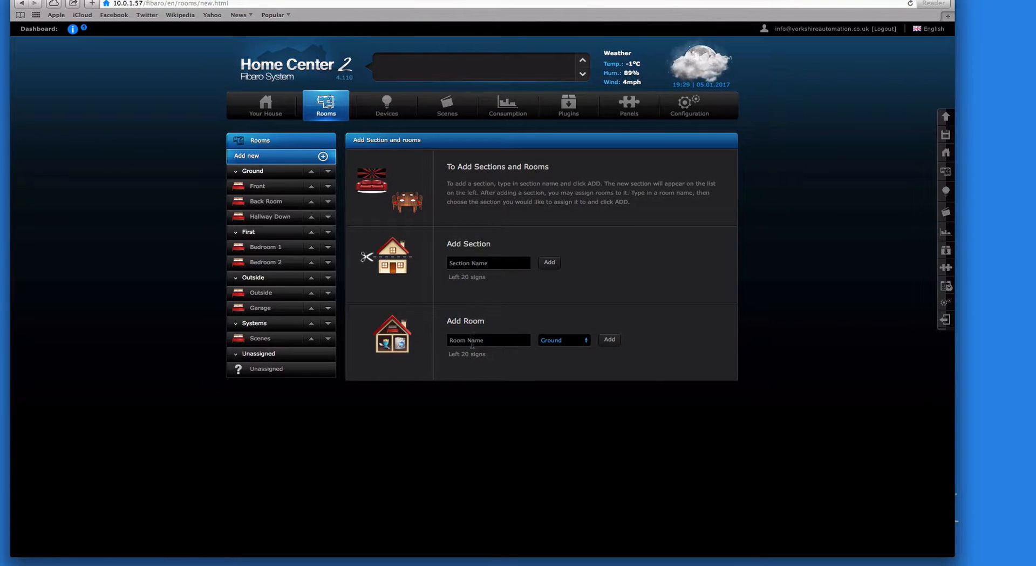
left_click(473, 341)
type("Alarm")
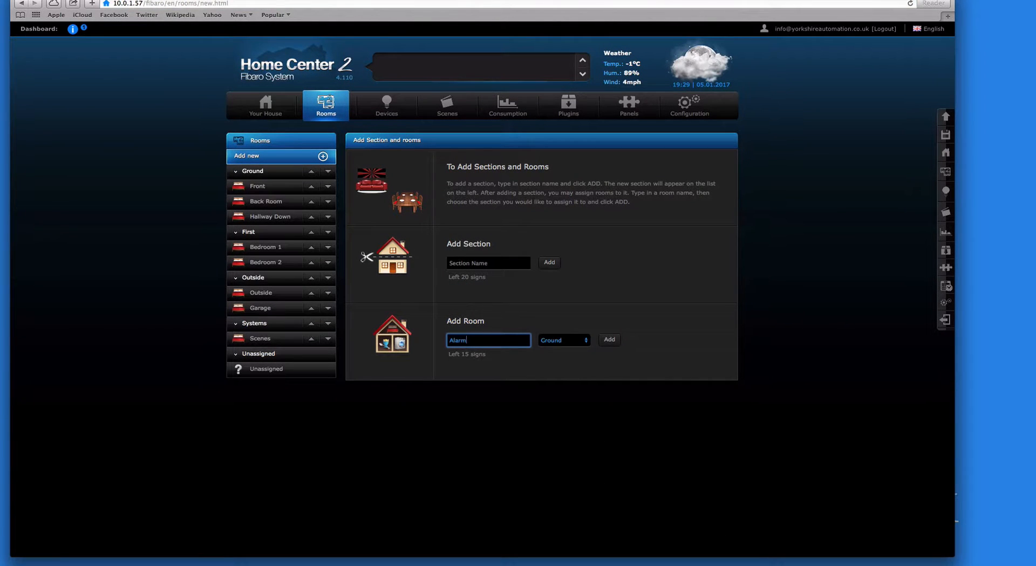
left_click(585, 339)
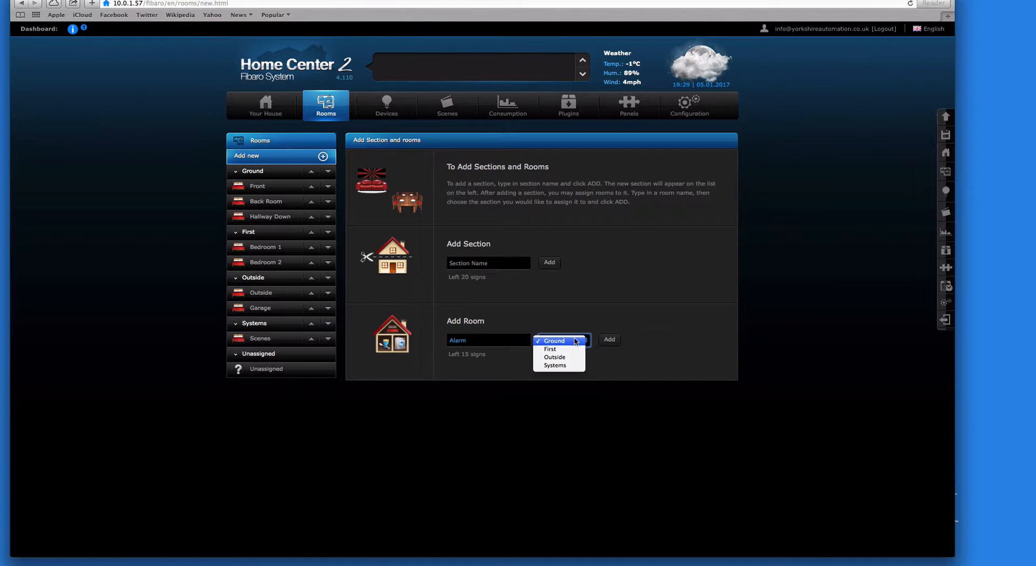
left_click(556, 366)
left_click(609, 340)
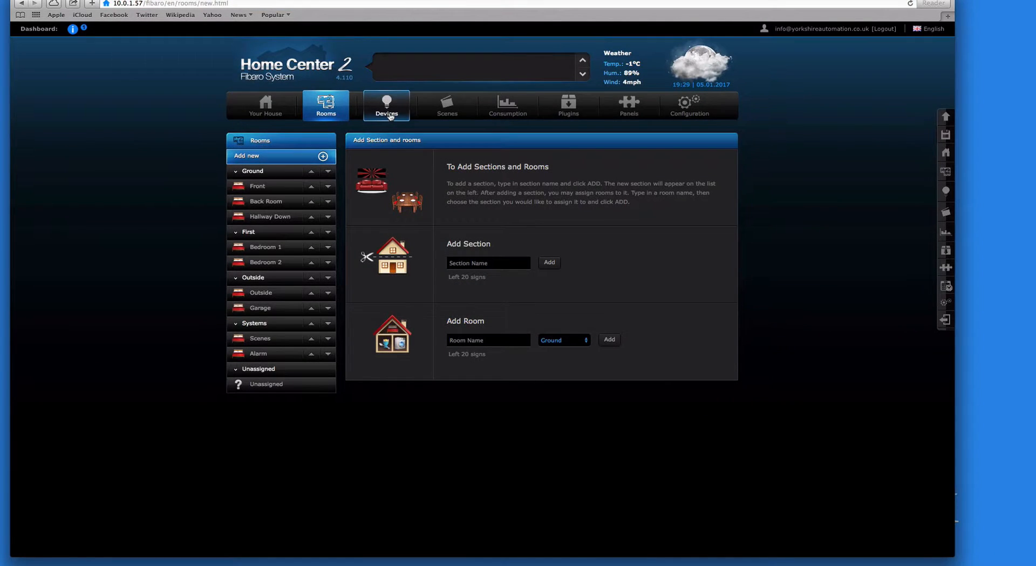
Assign the Front Sensor to the Alarm room and save the device
left_click(390, 115)
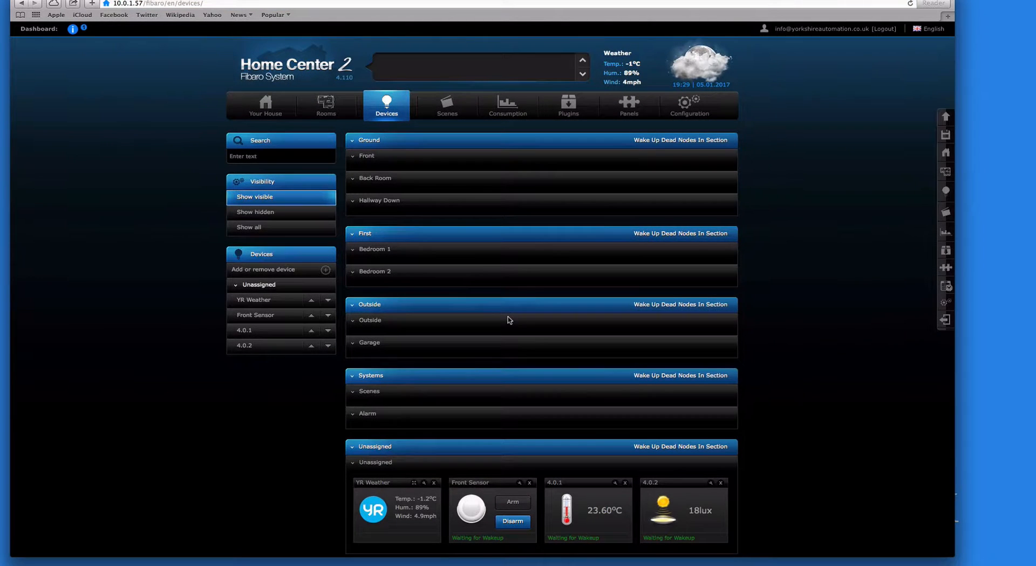
scroll(510, 324, "down", 1)
left_click(520, 467)
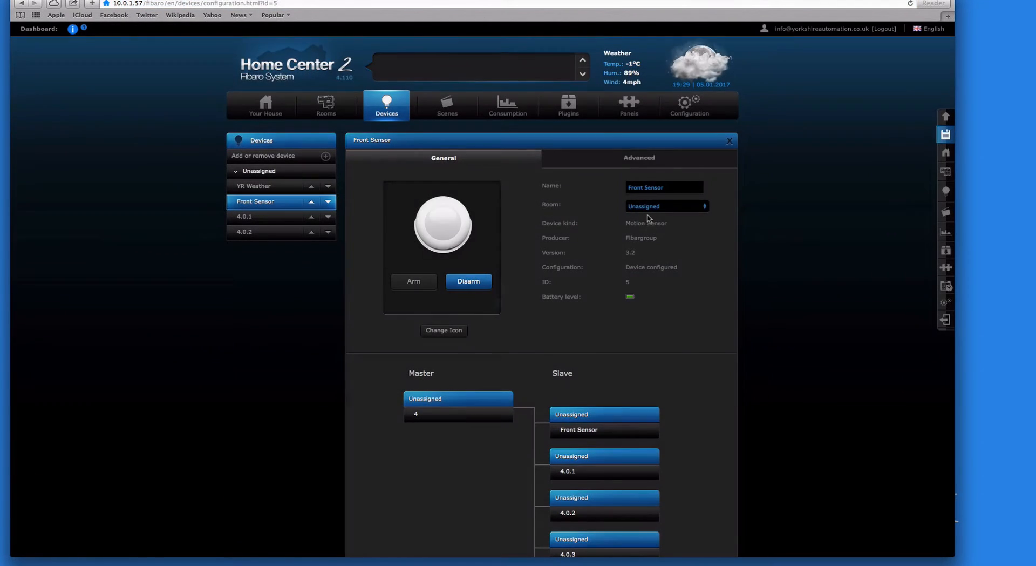
left_click(654, 210)
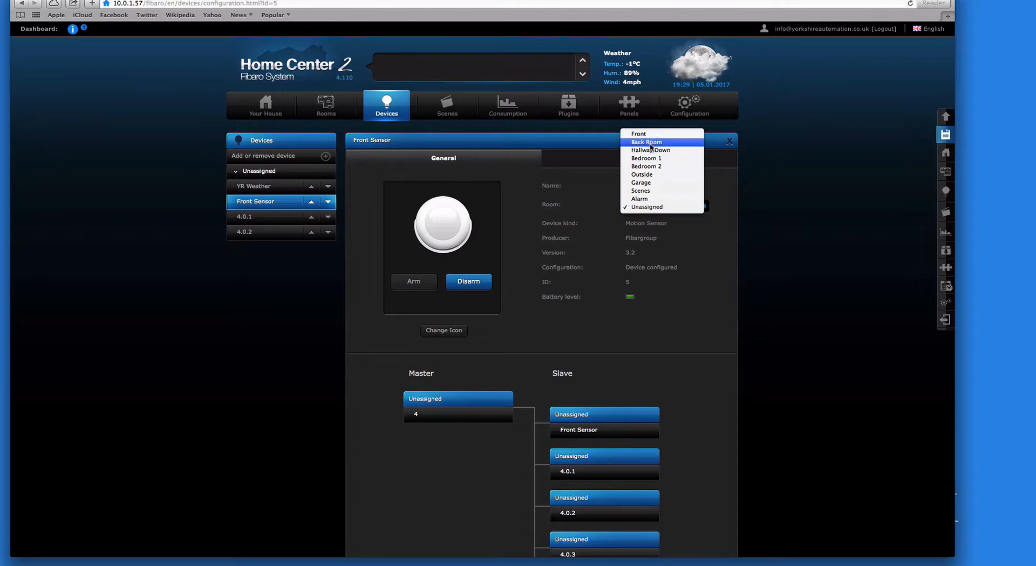
left_click(642, 199)
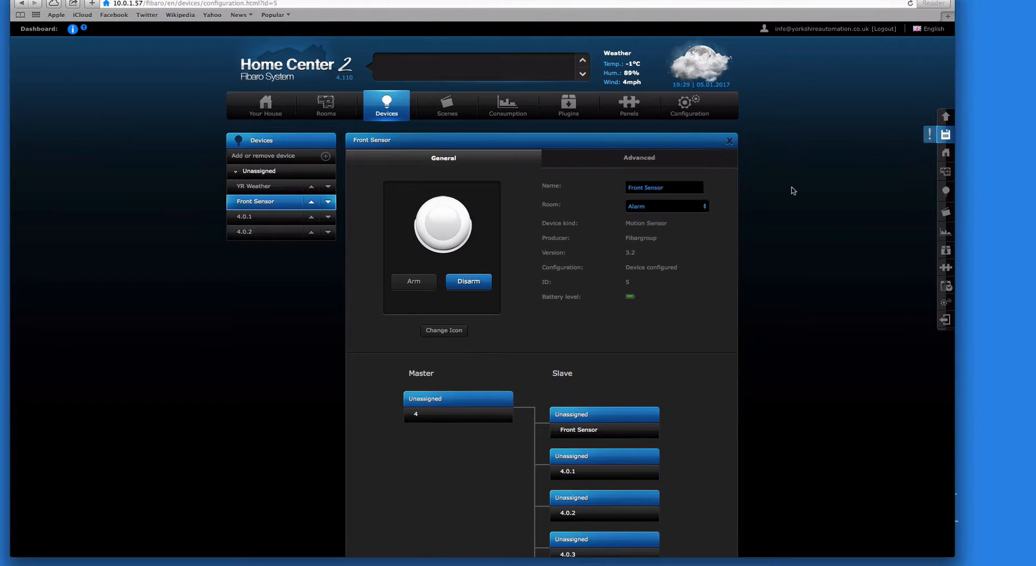
left_click(945, 136)
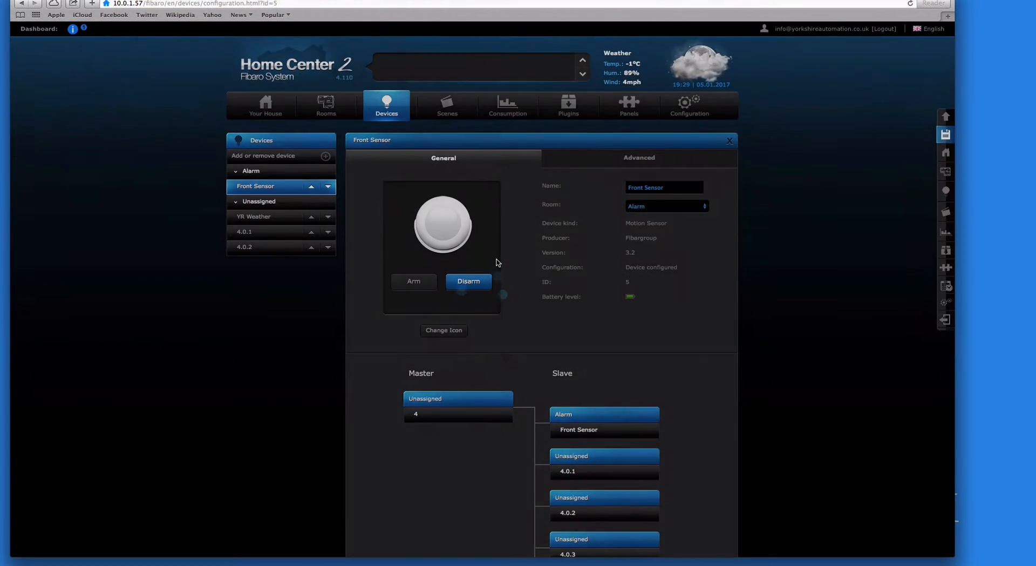
Rename temperature sensor 4.0.1 as Front Temp, assign it to the Front room and save it
left_click(259, 240)
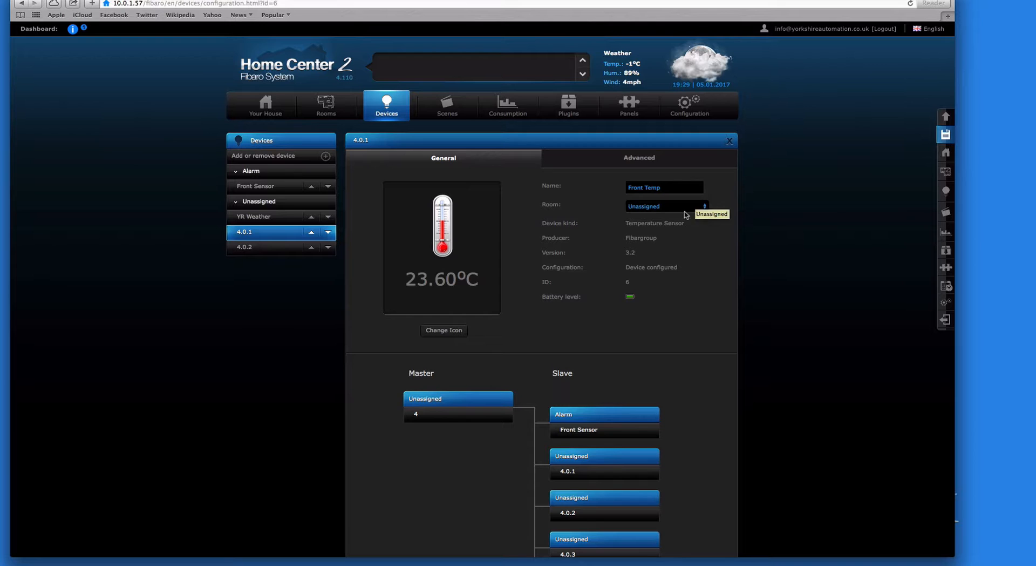
left_click(701, 207)
left_click(649, 135)
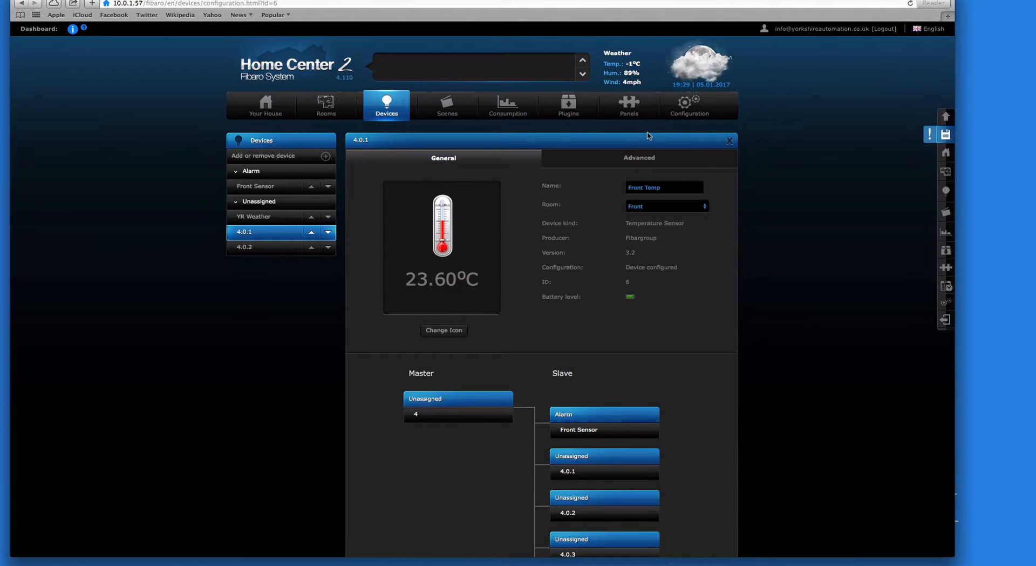
left_click(634, 160)
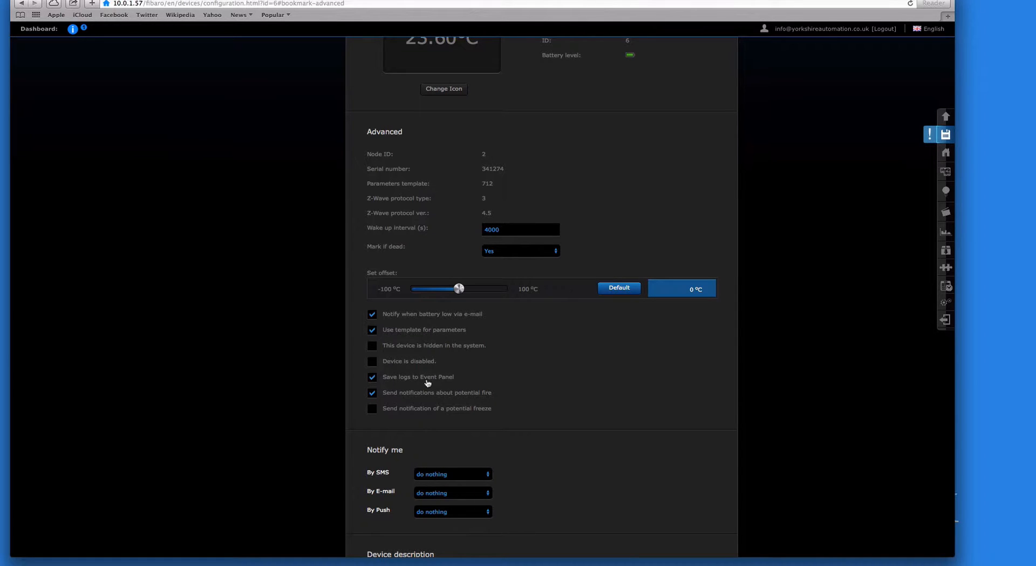
left_click(946, 135)
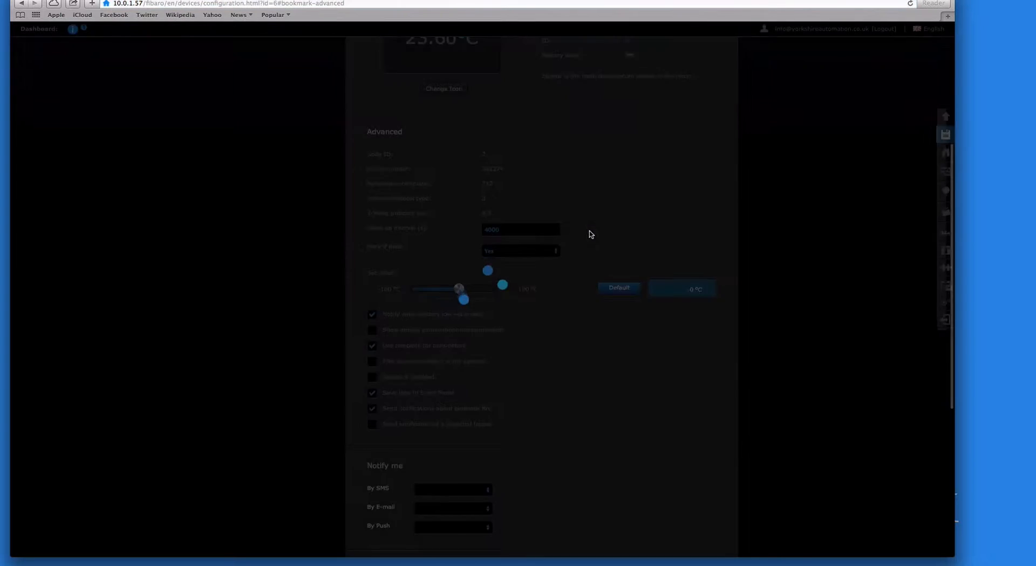
scroll(592, 234, "up", 5)
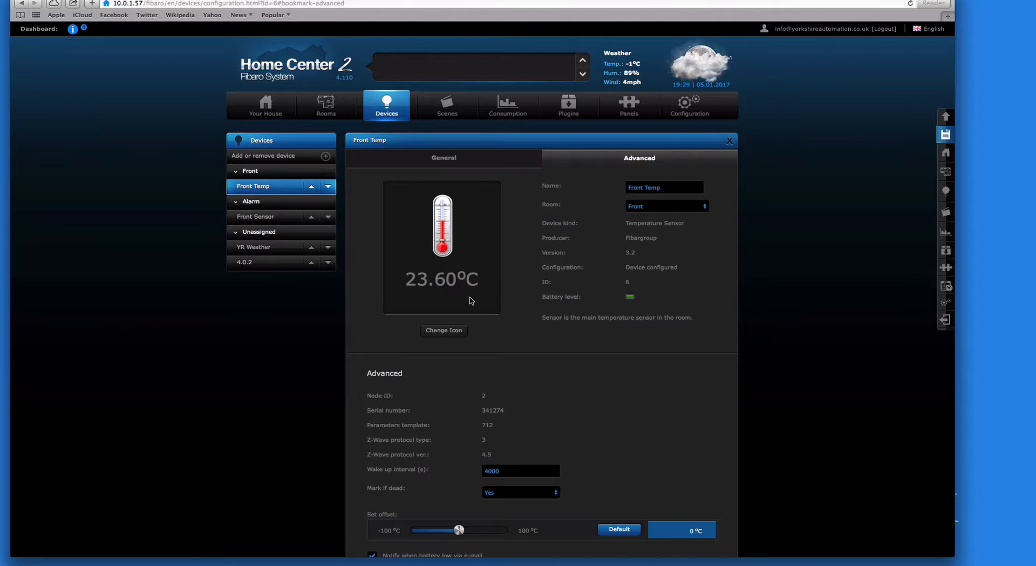
Disable saving logs to the Event Panel for the Front Temp sensor and save the change
scroll(446, 341, "down", 6)
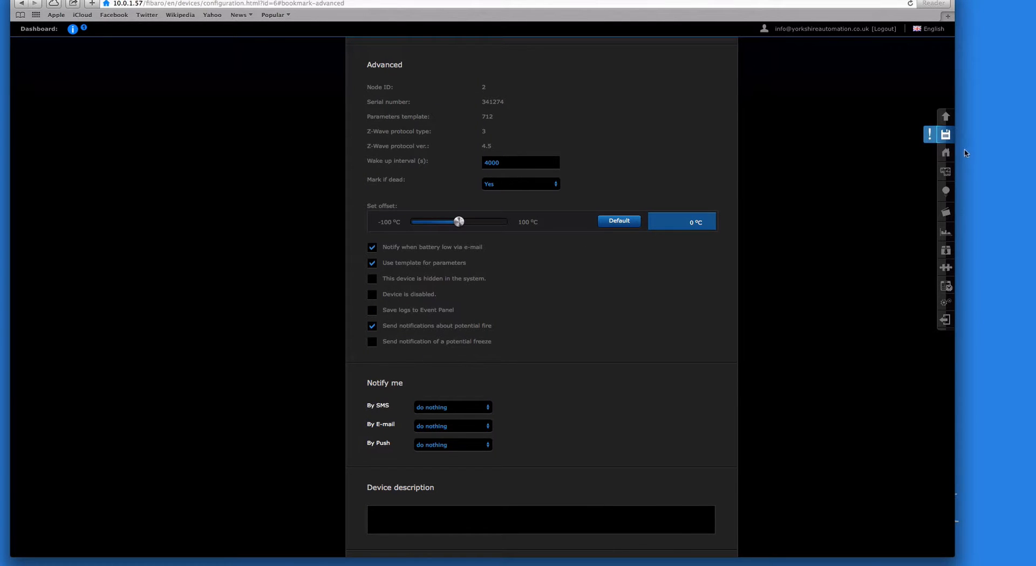
left_click(946, 136)
scroll(405, 308, "up", 10)
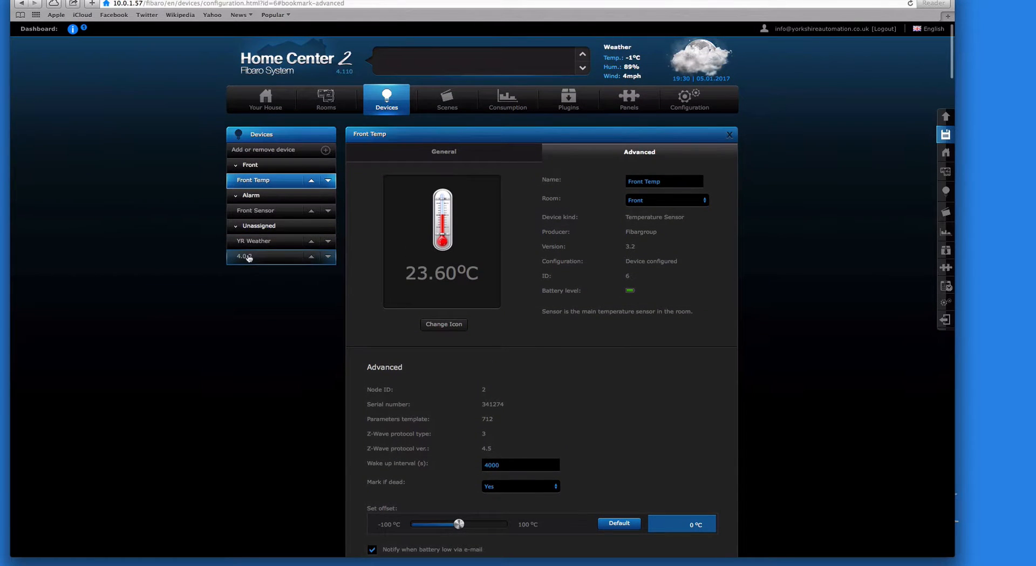
Rename light sensor 4.0.2 as Front Lux and assign it to the Front room
left_click(248, 257)
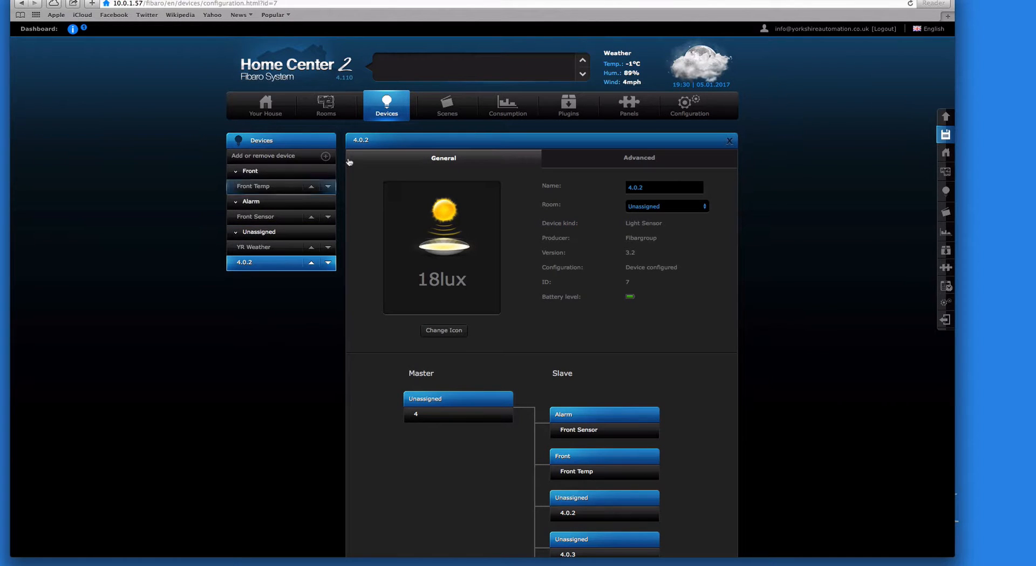
left_click(390, 103)
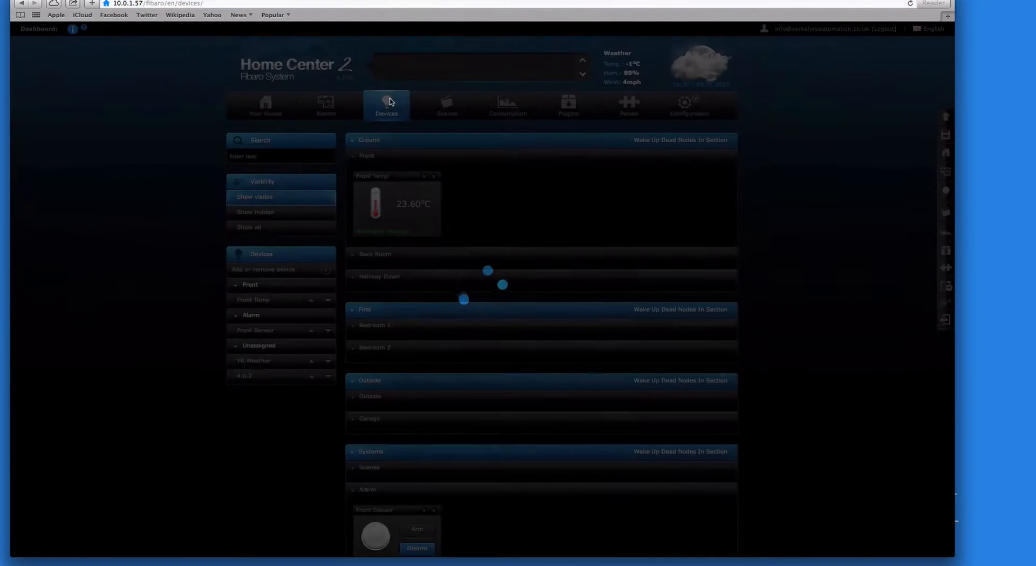
scroll(583, 329, "down", 5)
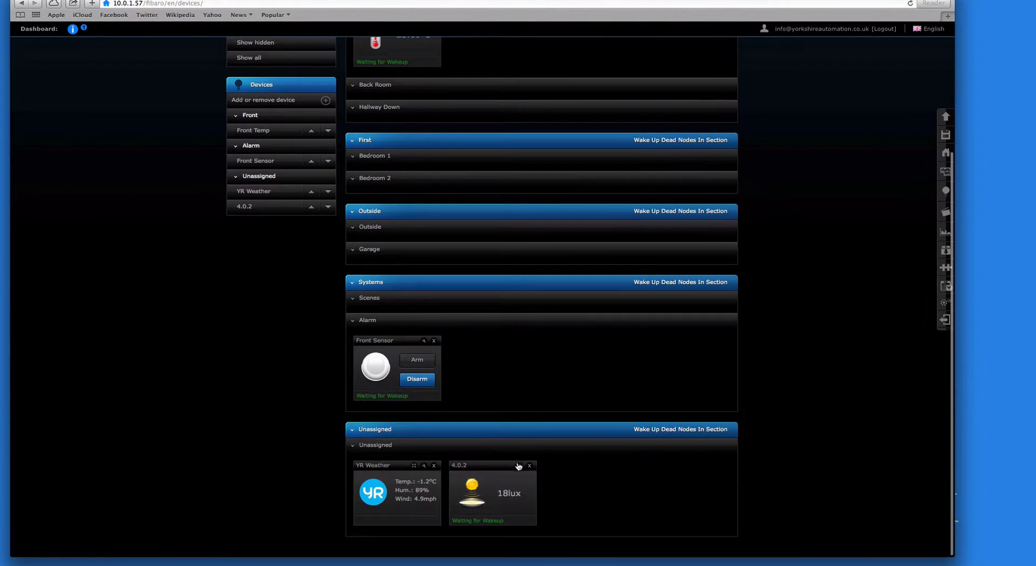
left_click(520, 465)
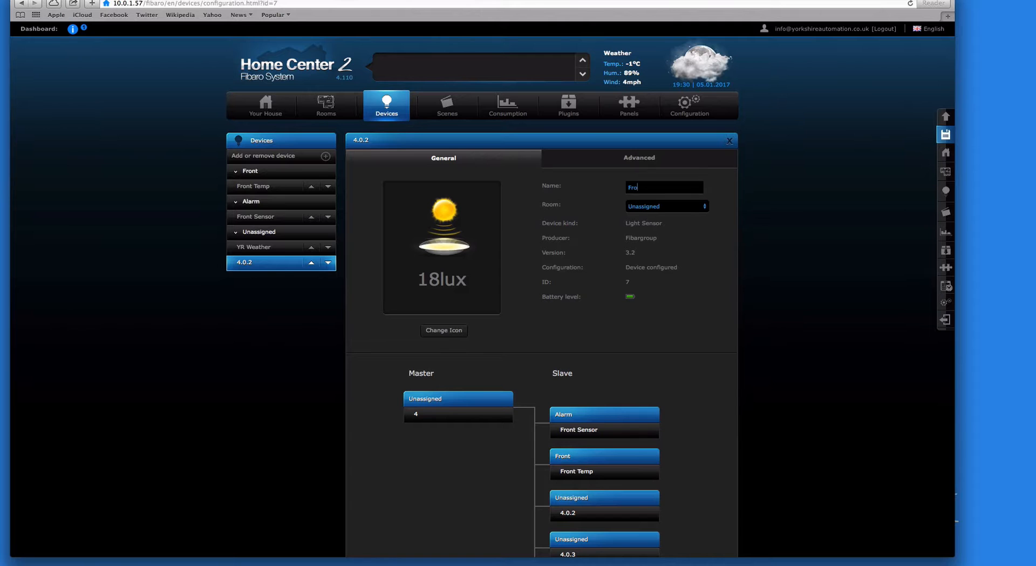
left_click(664, 206)
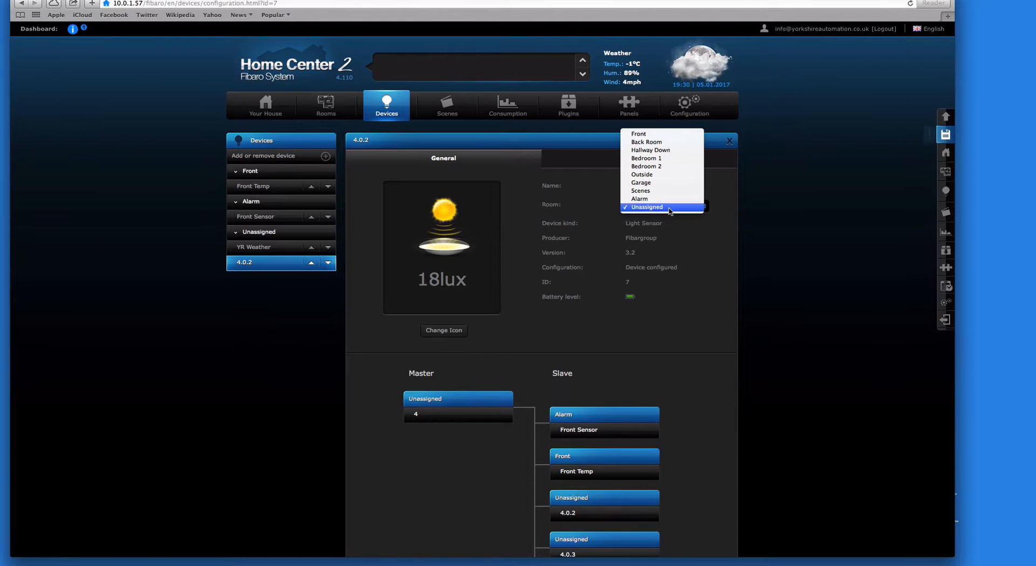
left_click(651, 133)
Disable saving logs to the Event Panel for the Front Lux sensor and save the device
left_click(632, 162)
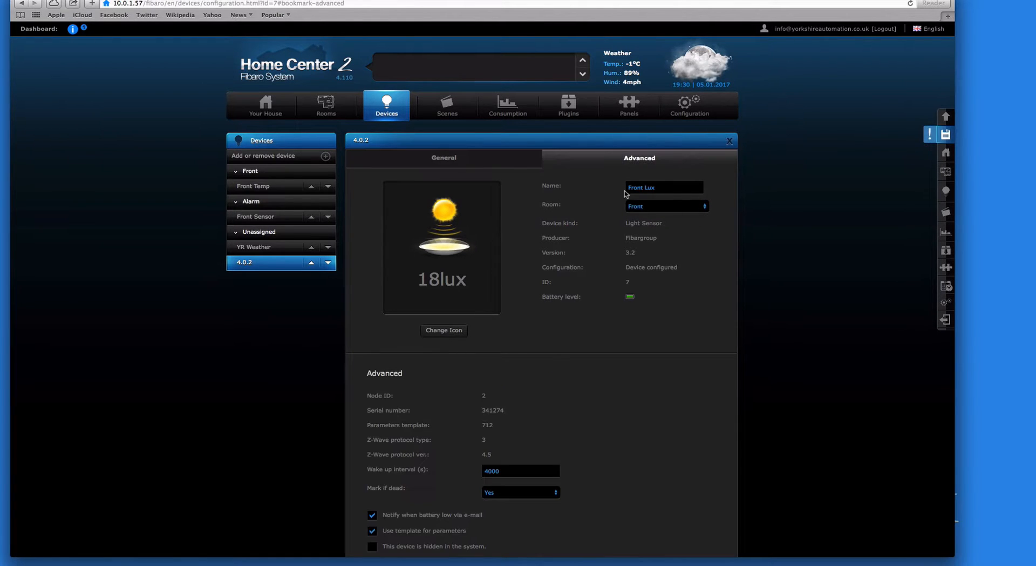
left_click(392, 377)
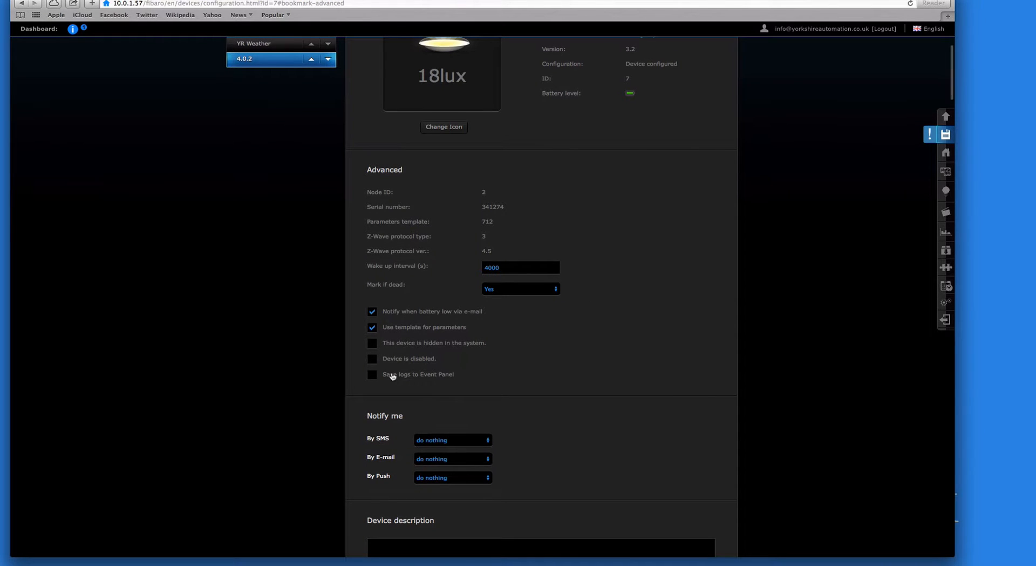
left_click(945, 138)
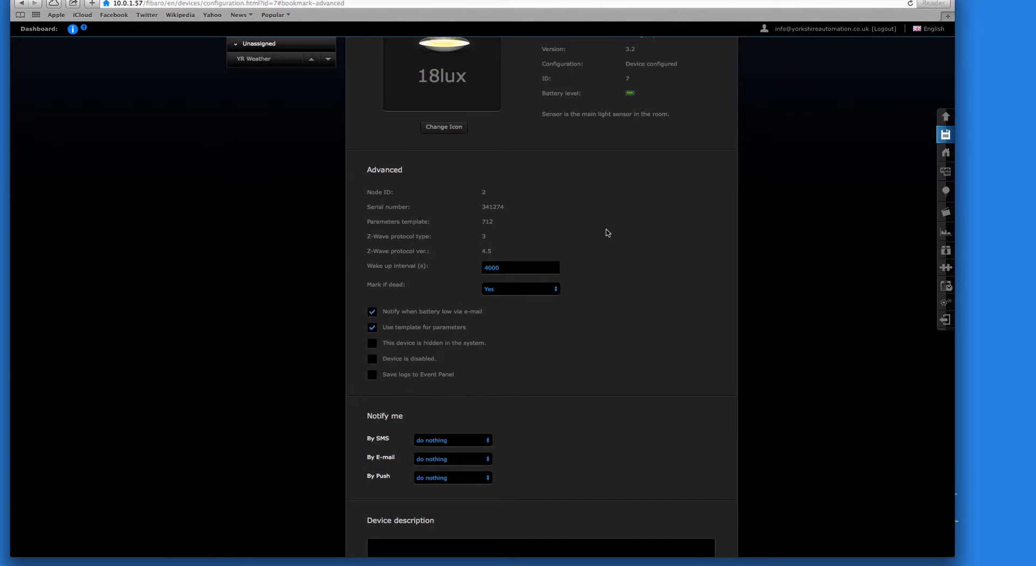
scroll(606, 231, "down", 4)
scroll(606, 231, "up", 8)
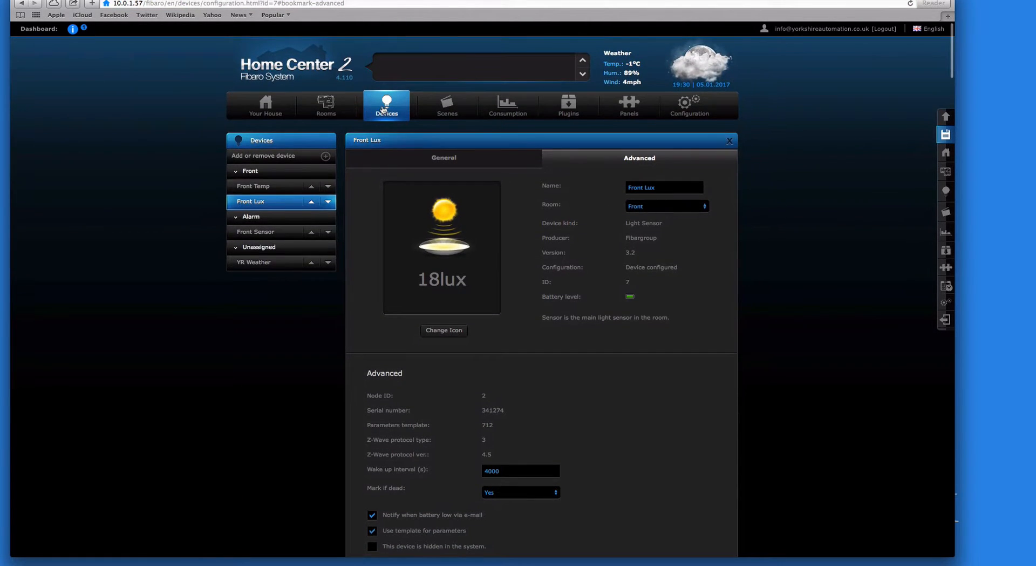
Start adding a new device with a 30-second learning period and Network-Wide Inclusion enabled
left_click(384, 110)
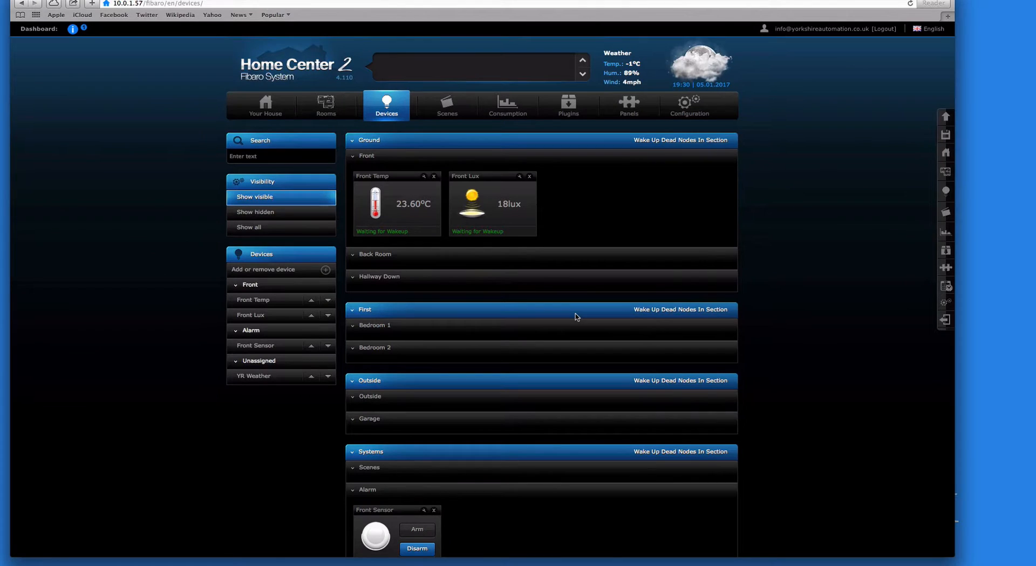
scroll(576, 316, "down", 2)
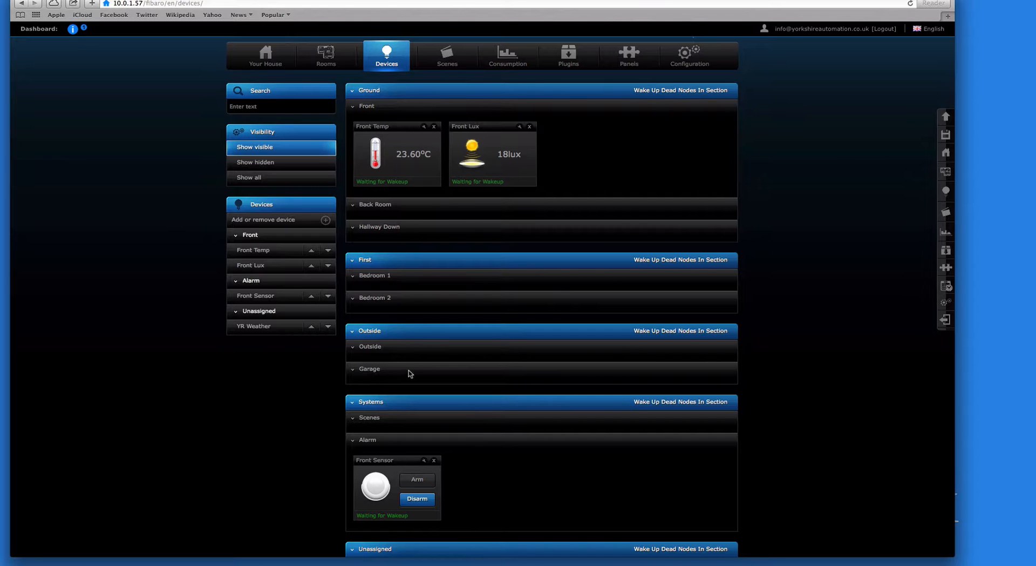
scroll(382, 444, "down", 2)
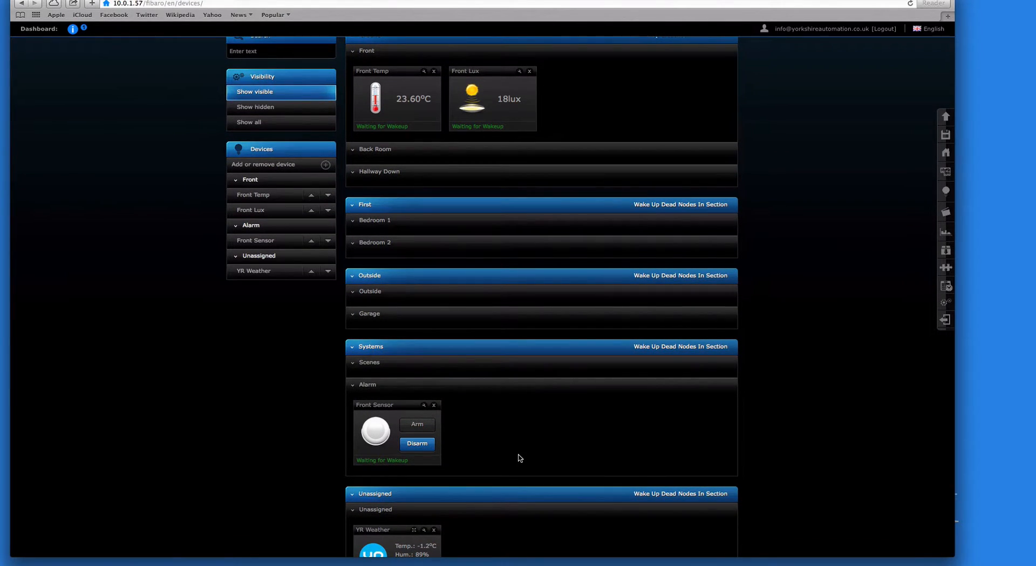
scroll(497, 378, "up", 2)
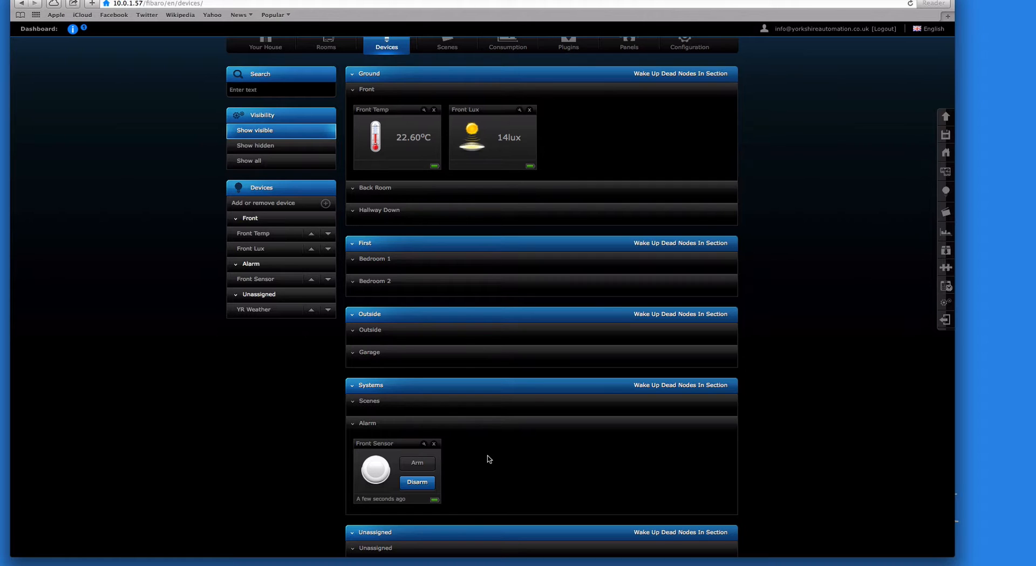
left_click(277, 203)
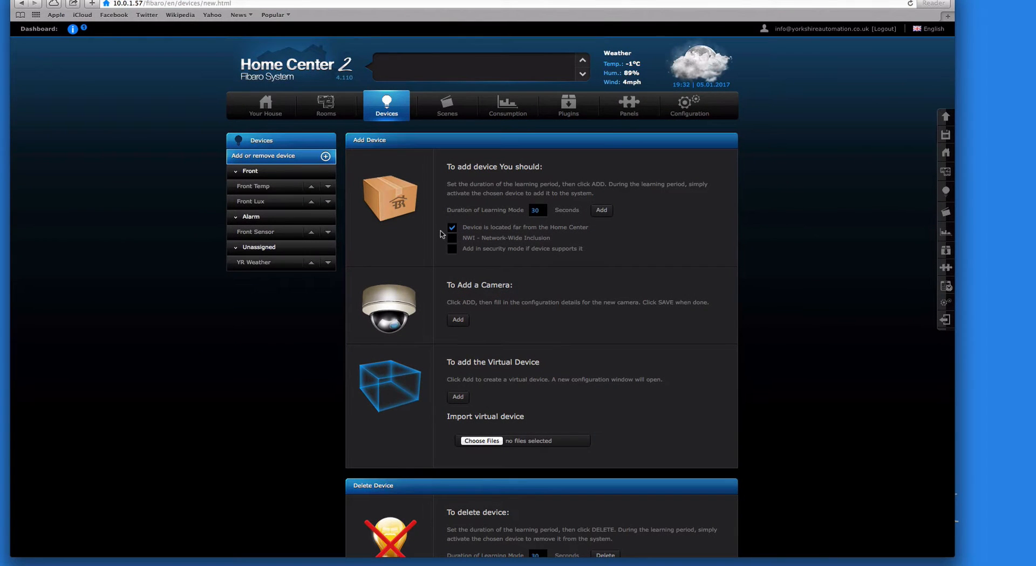
left_click(451, 239)
left_click(600, 211)
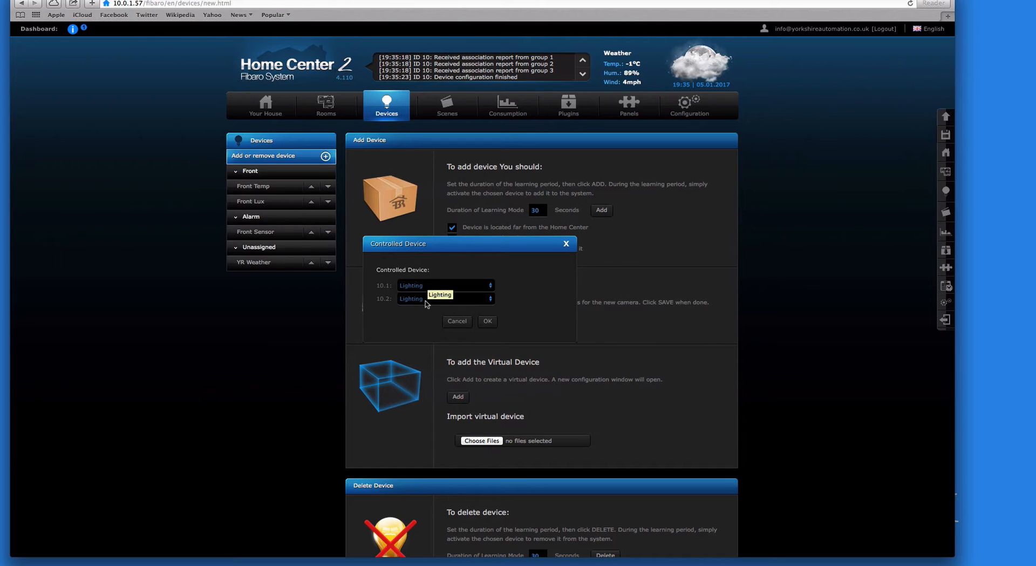
Set the controlled device of 10.1 to Lighting and of 10.2 to Other Device, and confirm
left_click(437, 285)
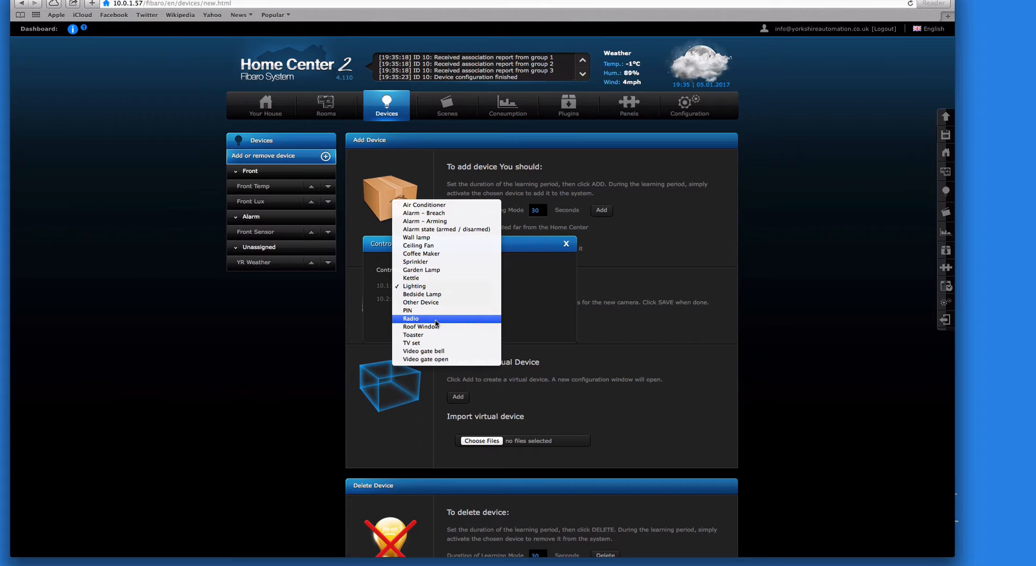
left_click(437, 288)
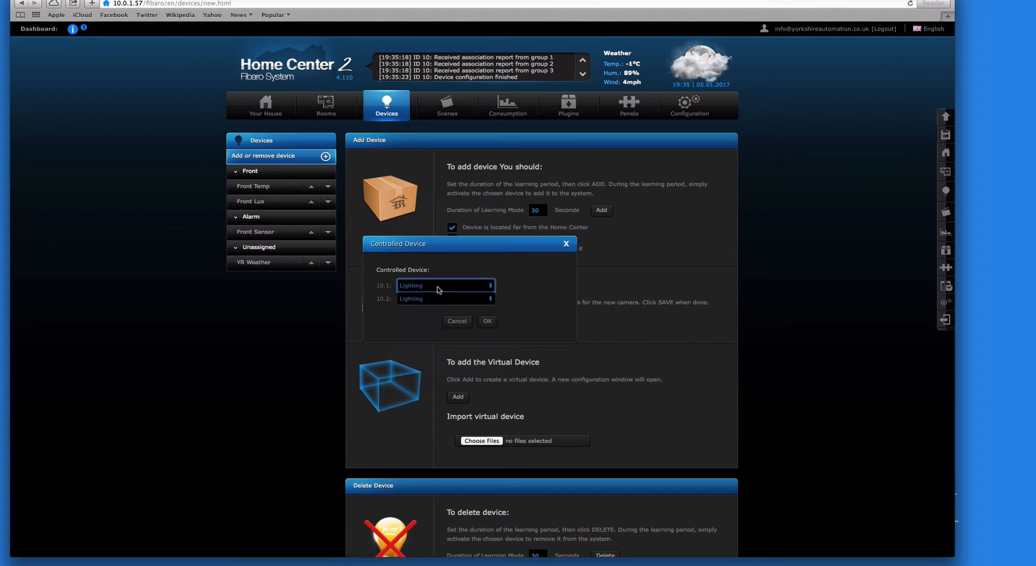
left_click(439, 302)
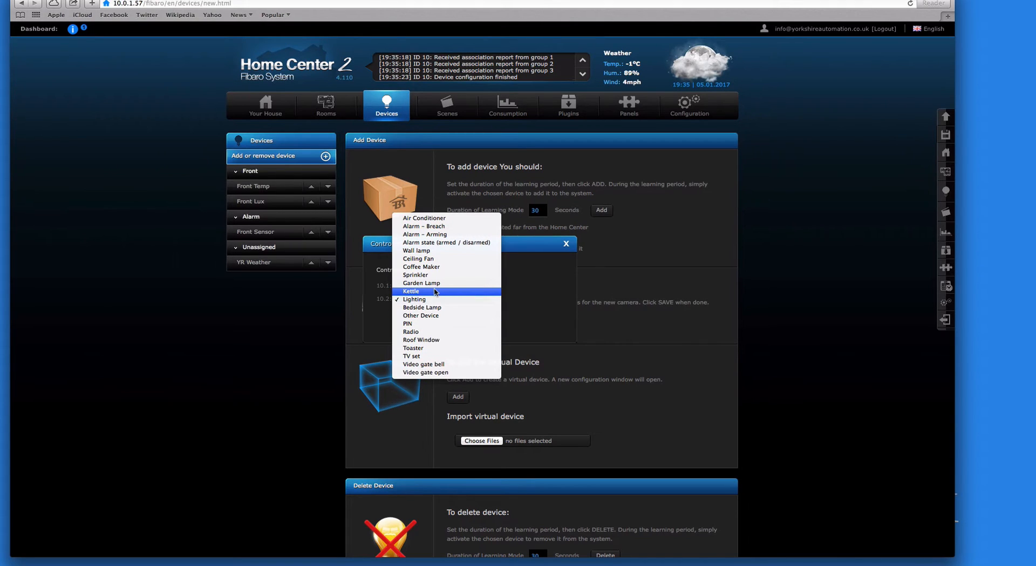
left_click(434, 316)
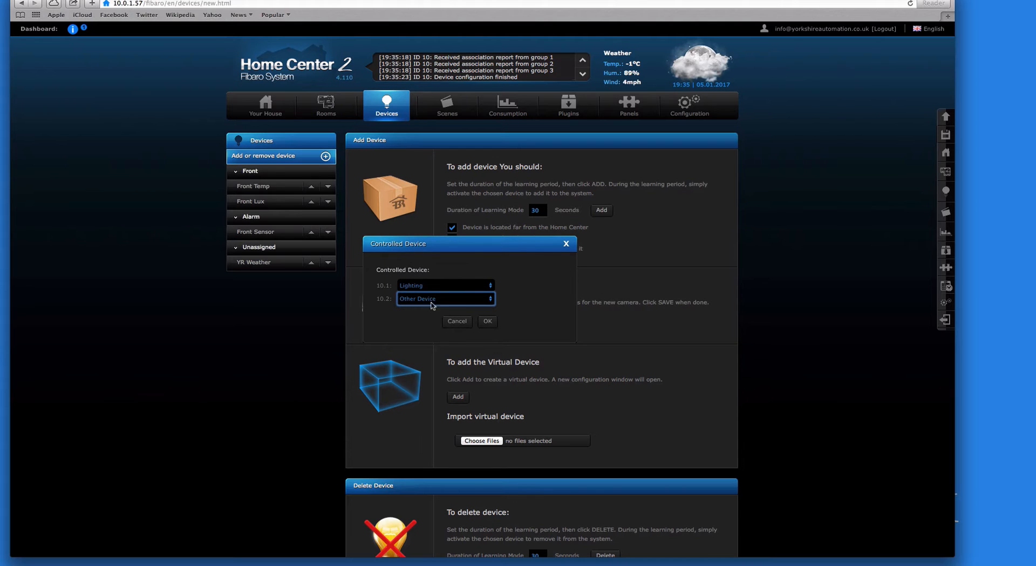
left_click(432, 300)
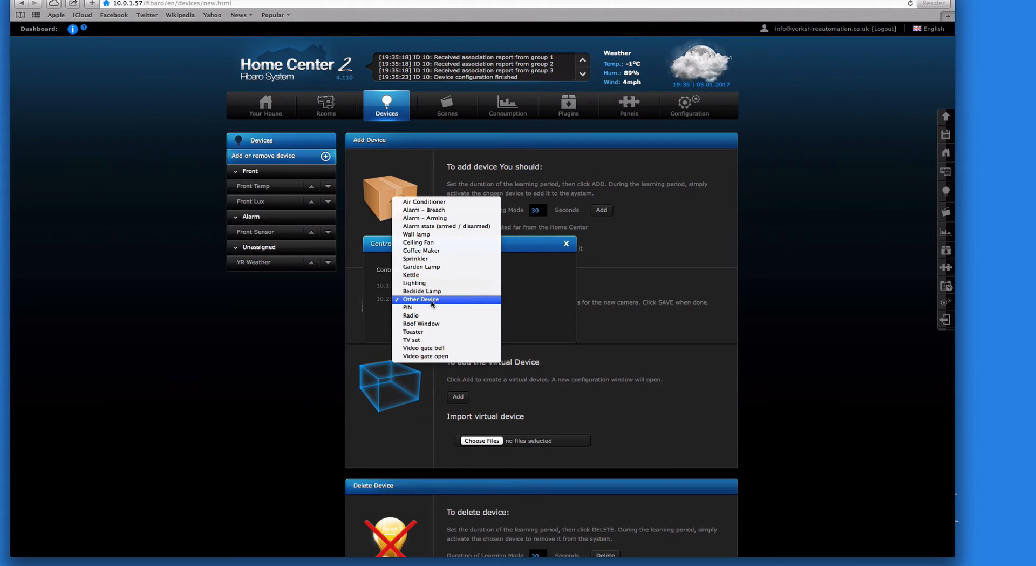
left_click(432, 301)
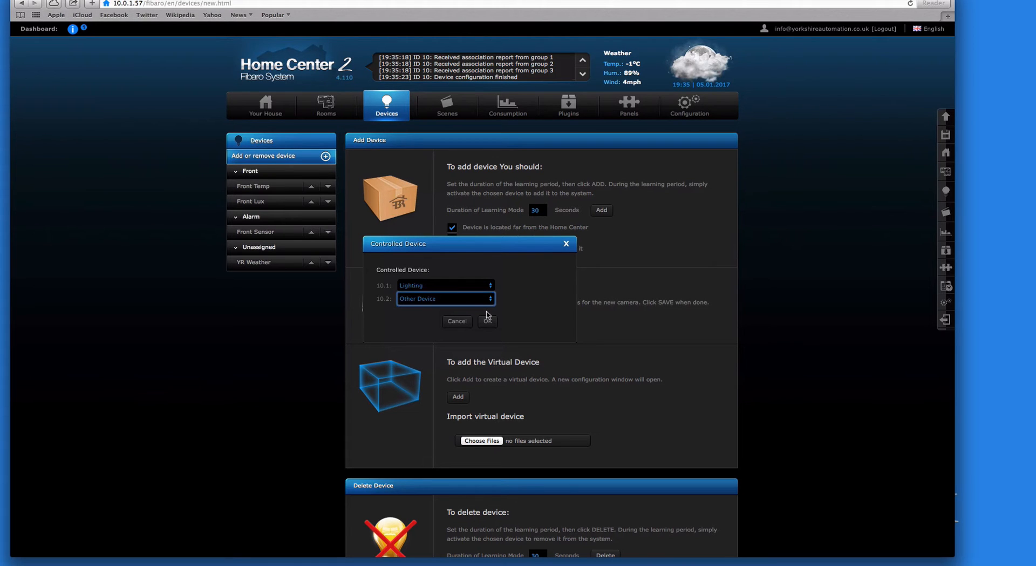
left_click(488, 321)
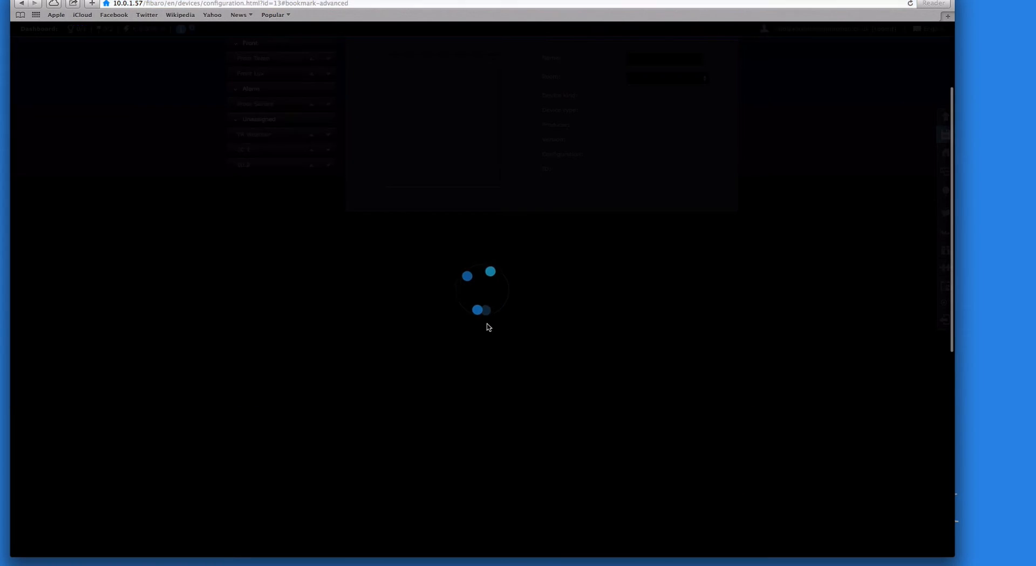
Rename switch 10.1 as Outside Light, assign it to the Outside room and save it
scroll(489, 326, "up", 5)
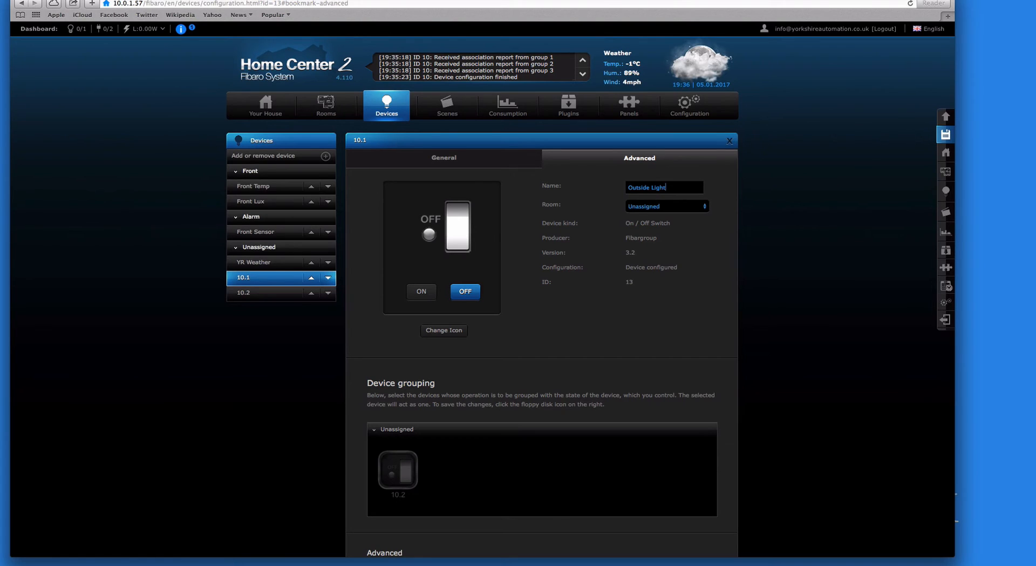
left_click(664, 207)
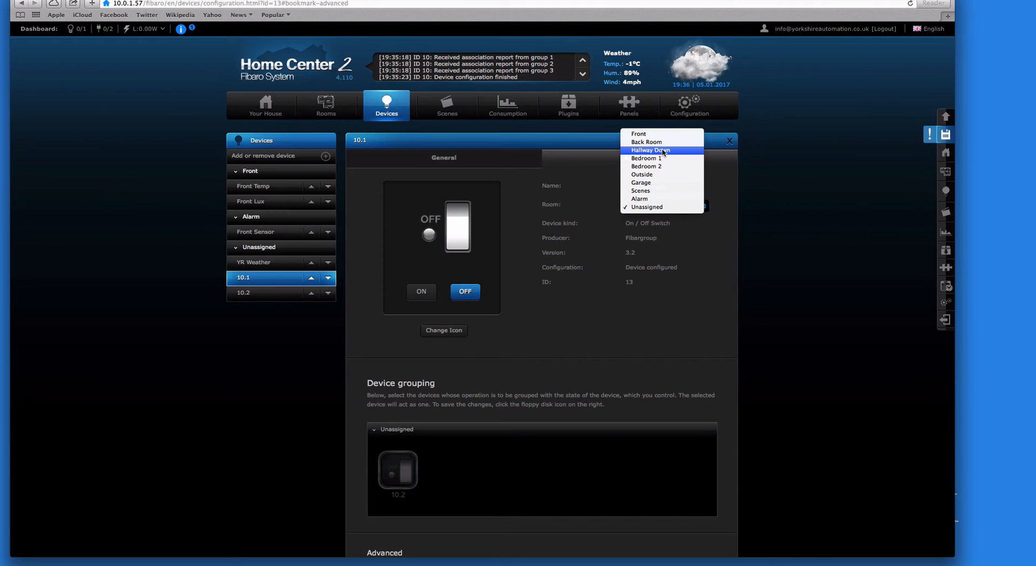
left_click(659, 175)
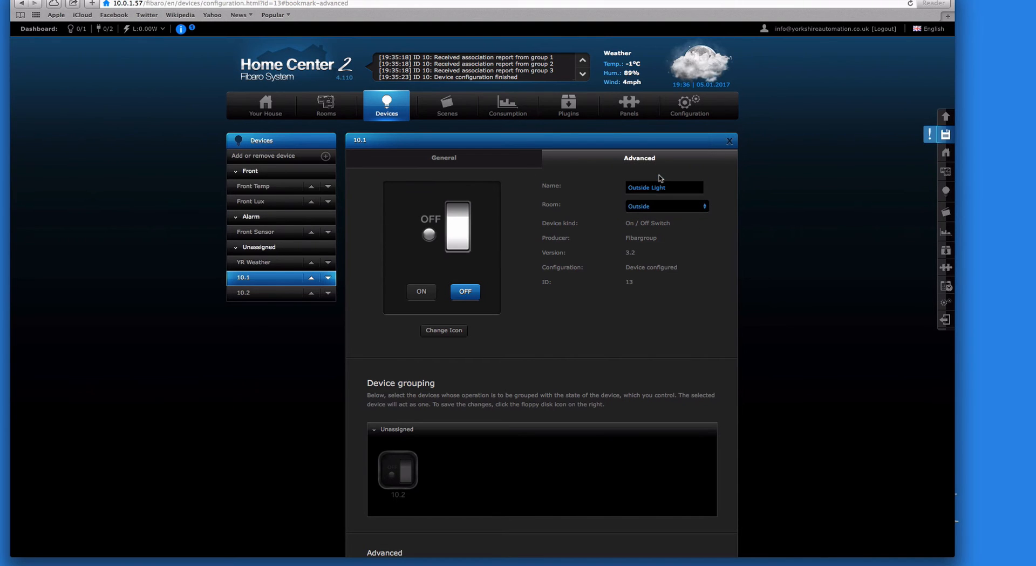
scroll(608, 292, "down", 8)
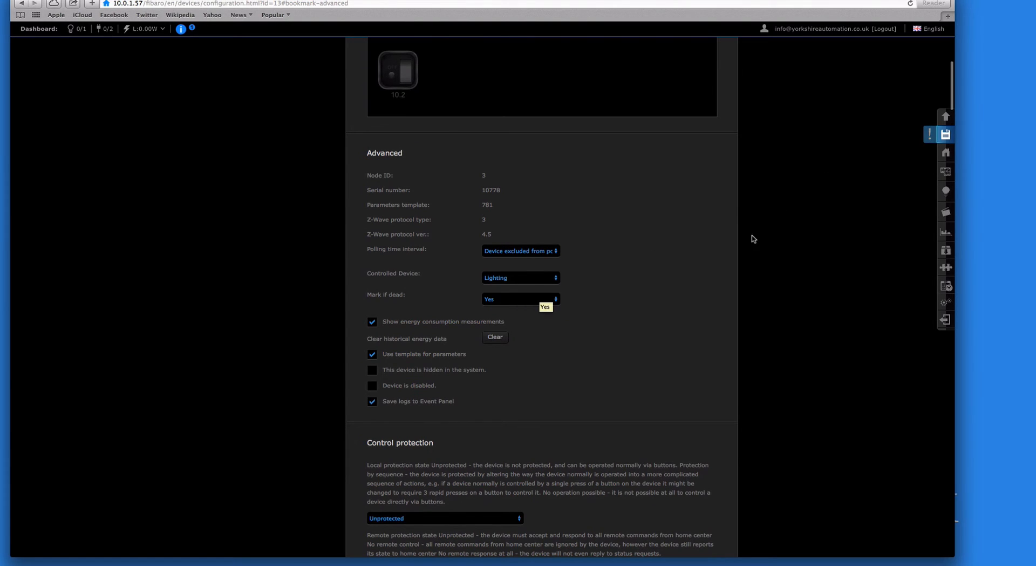
left_click(945, 135)
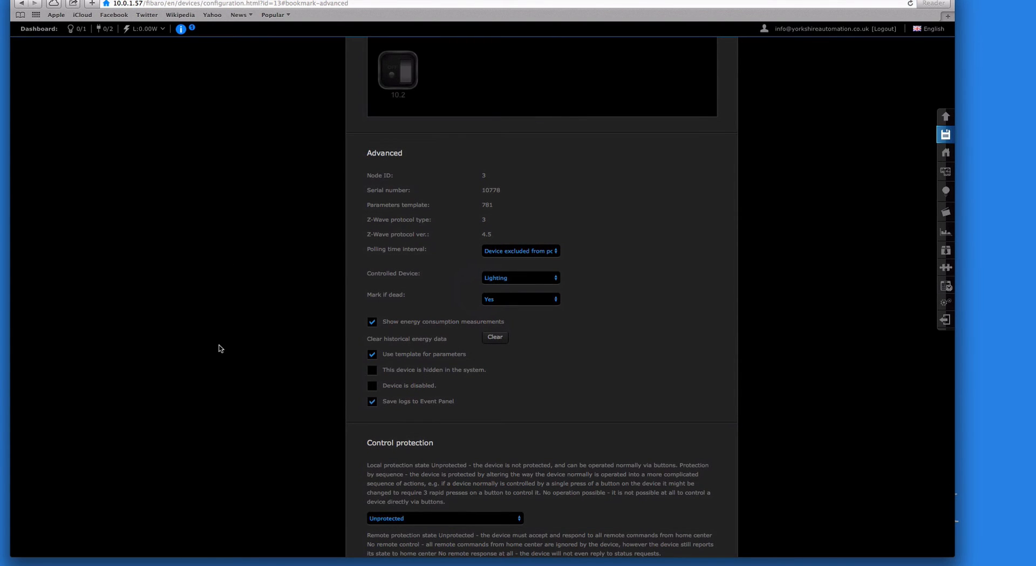
Rename switch 10.2 as Siren and assign it to the Alarm room
left_click(263, 210)
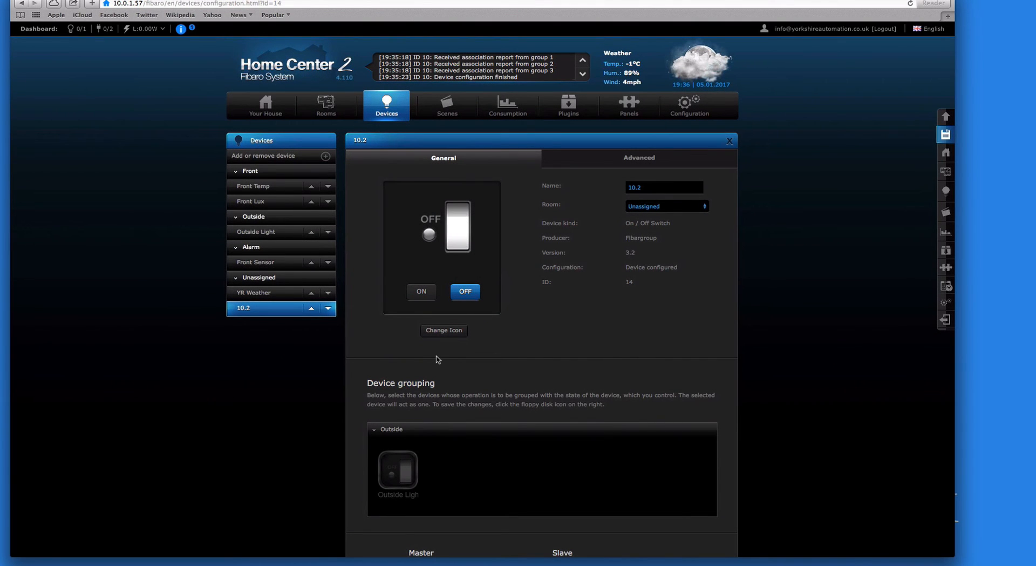
left_click(660, 186)
key("BackSpace")
key("BackSpace")
key("BackSpace")
key("BackSpace")
left_click(665, 206)
left_click(650, 204)
Save the Siren device after checking its advanced settings, and reopen the devices overview
scroll(537, 316, "down", 5)
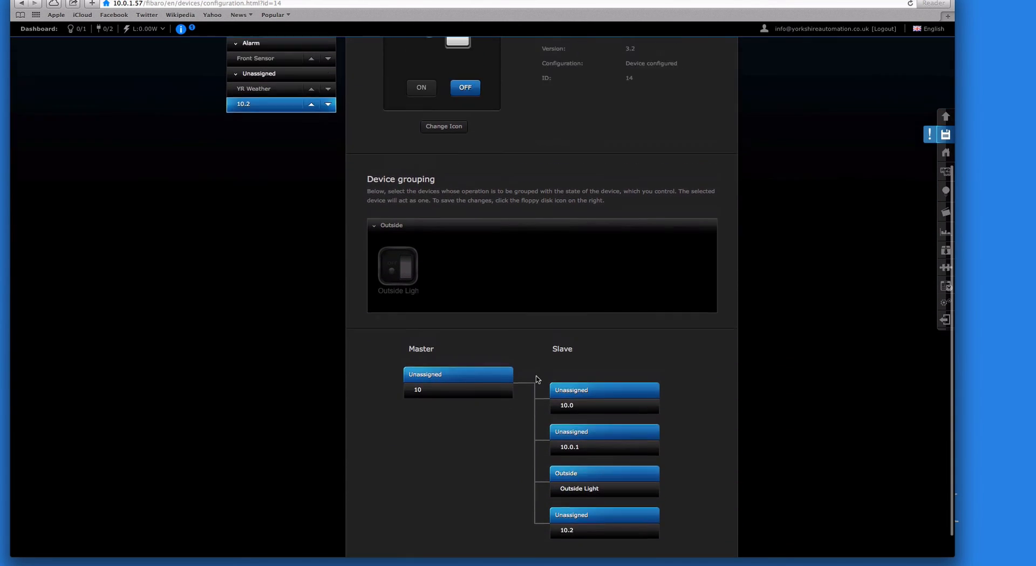
scroll(537, 351, "up", 5)
left_click(591, 161)
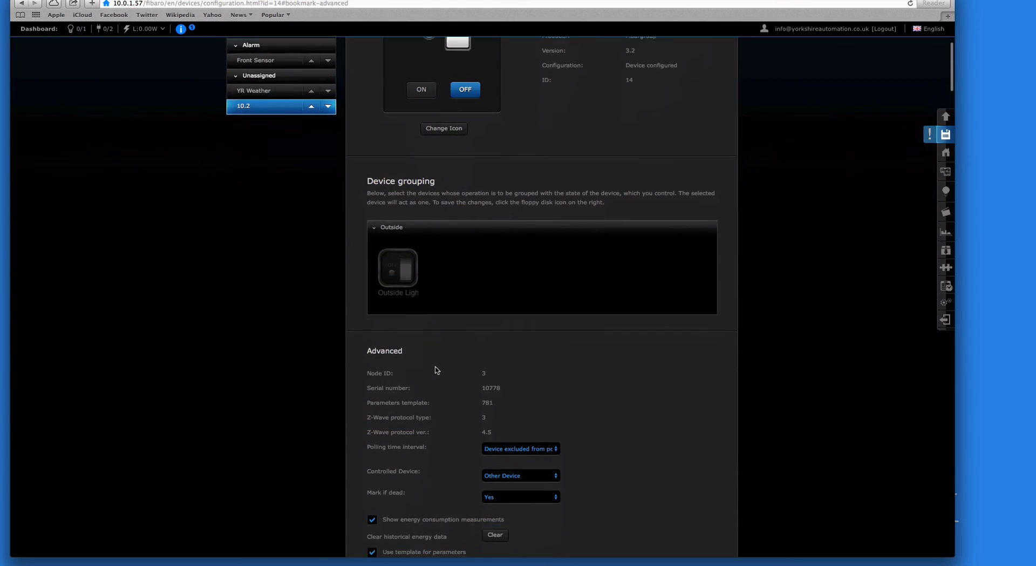
scroll(436, 370, "down", 4)
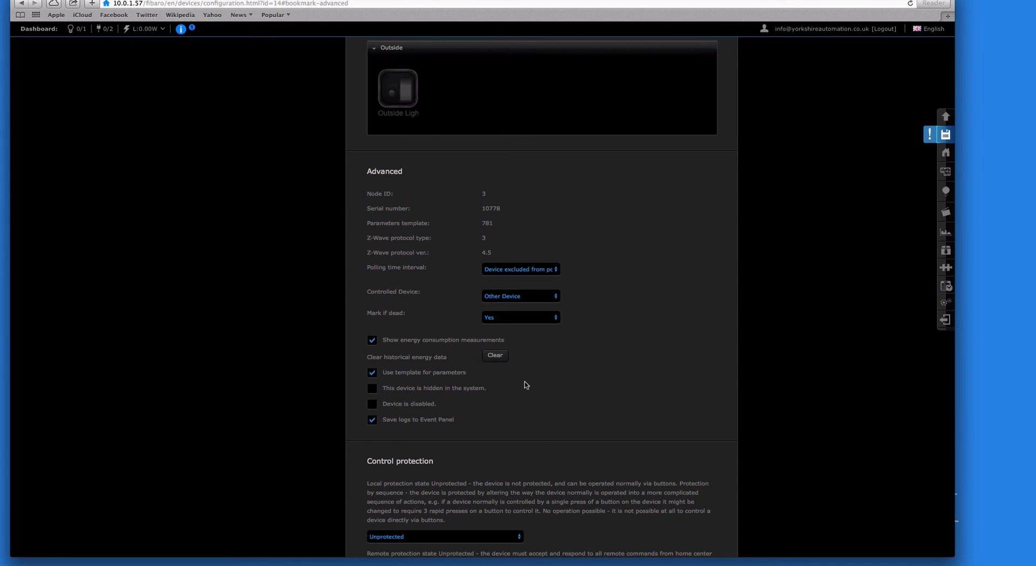
scroll(526, 385, "up", 1)
scroll(526, 384, "down", 5)
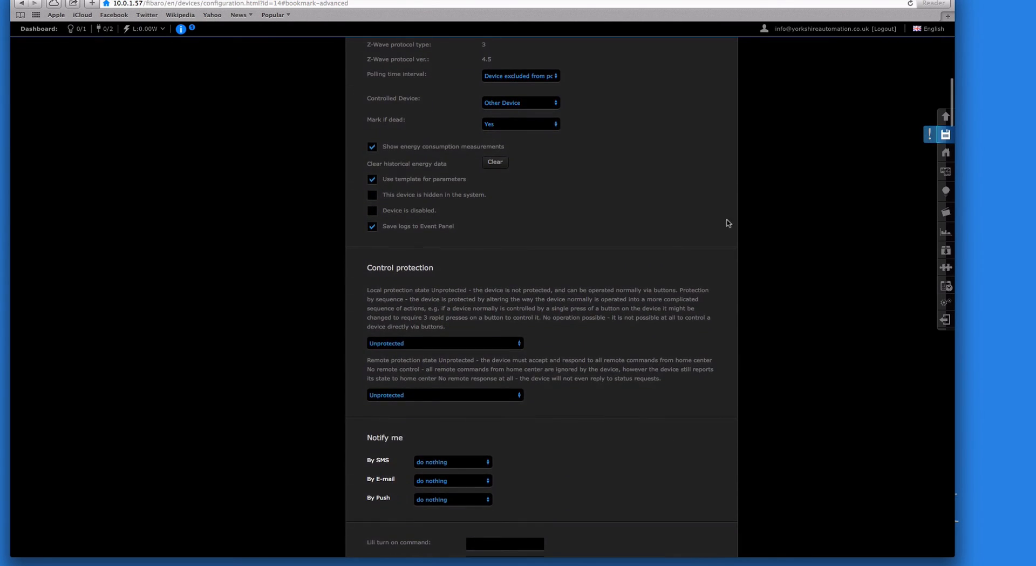
left_click(944, 136)
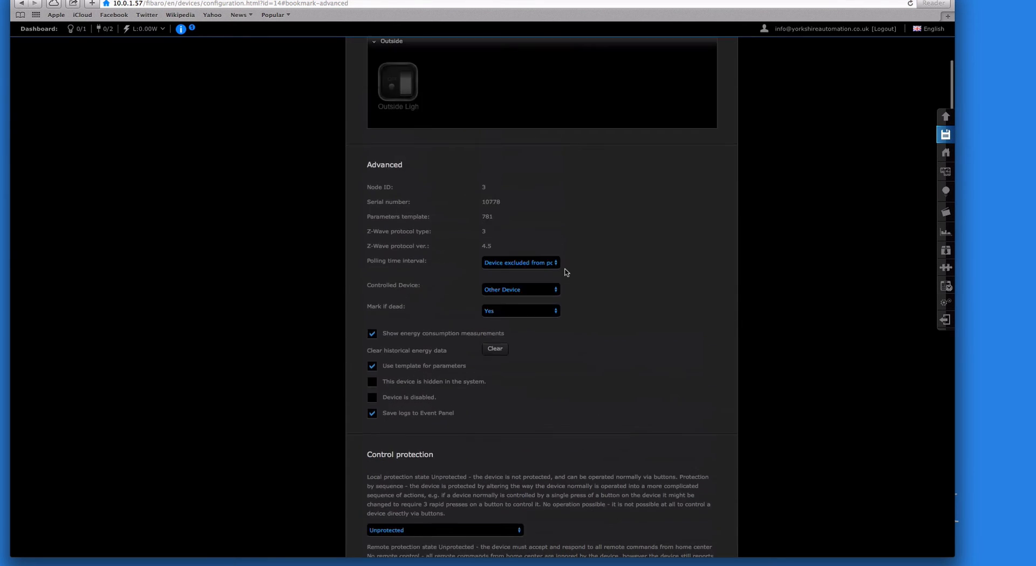
scroll(565, 271, "up", 10)
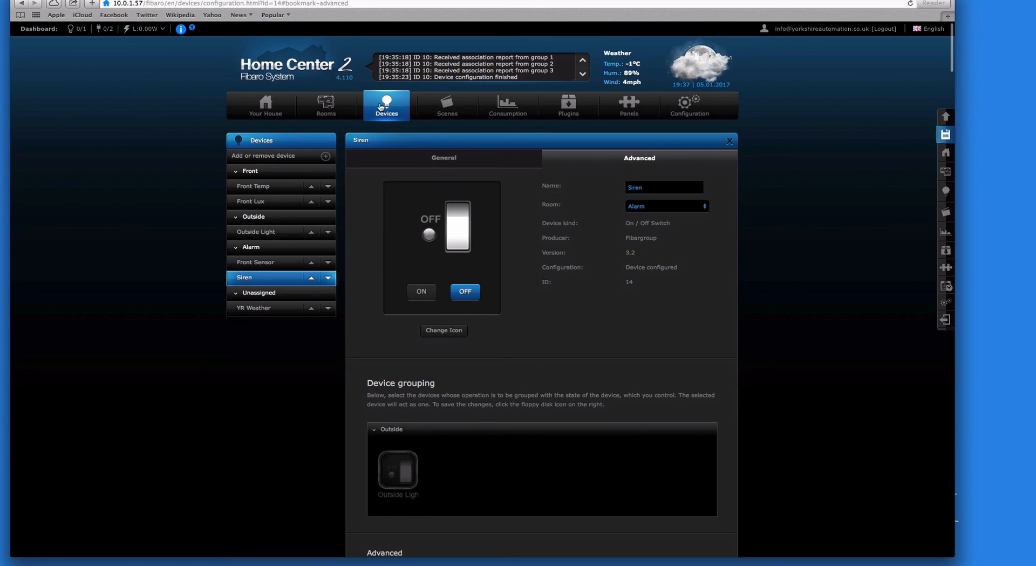
left_click(386, 107)
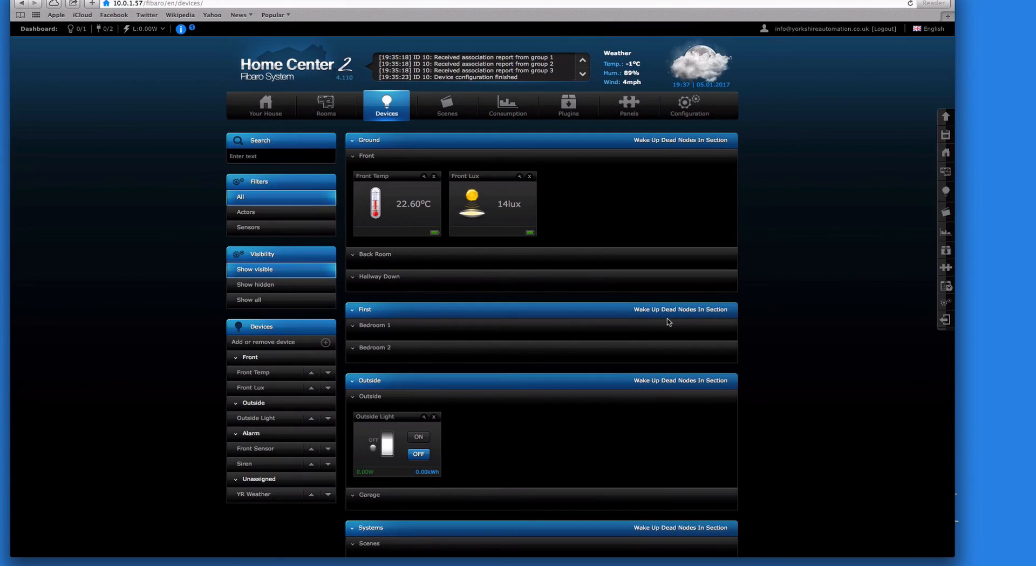
Review the devices overview, checking which sensors and switches are assigned to the Front, Outside and Alarm rooms
scroll(668, 322, "down", 2)
scroll(668, 322, "down", 5)
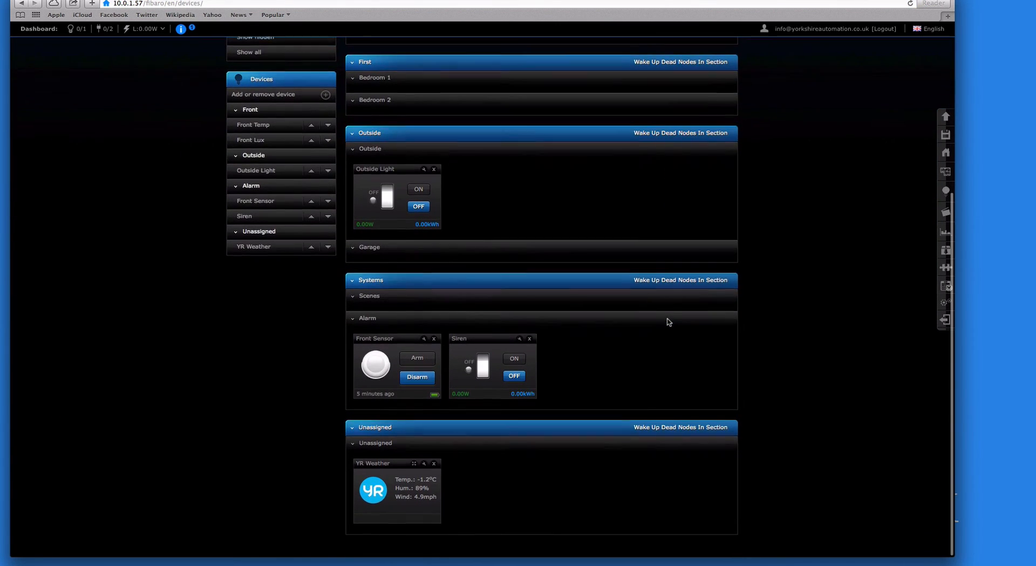
scroll(668, 322, "up", 7)
scroll(666, 321, "down", 6)
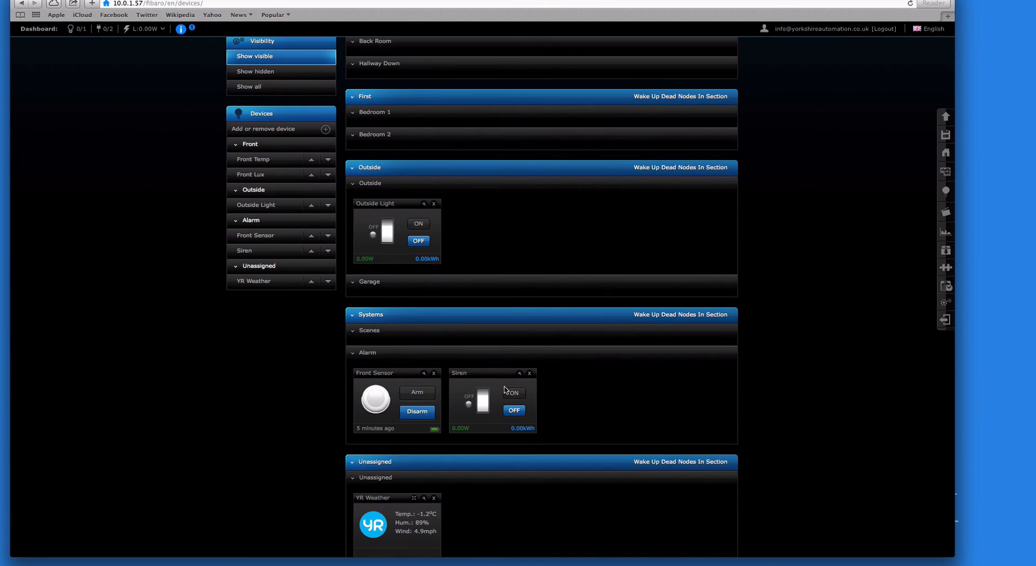
scroll(504, 393, "up", 7)
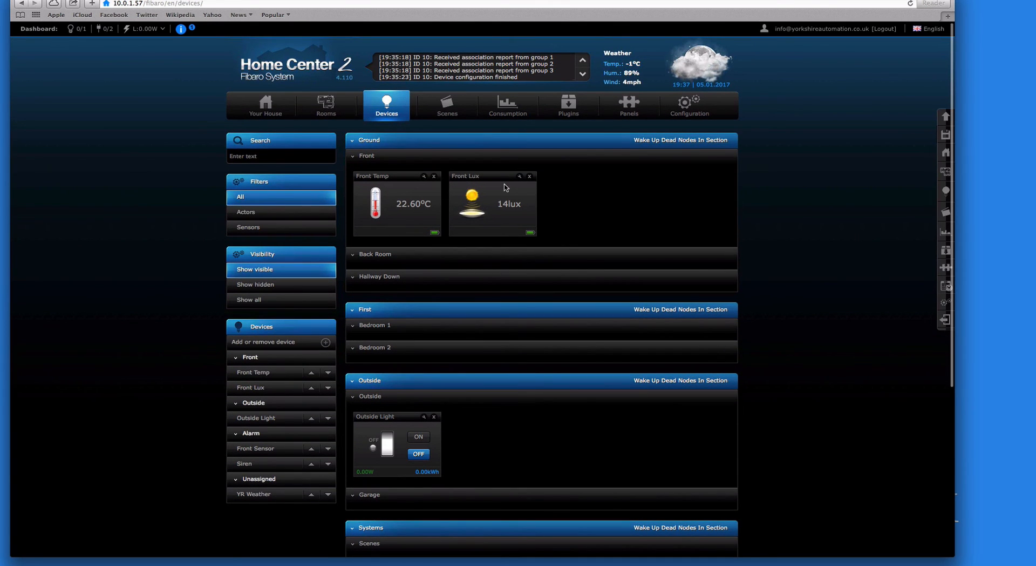
scroll(429, 389, "down", 5)
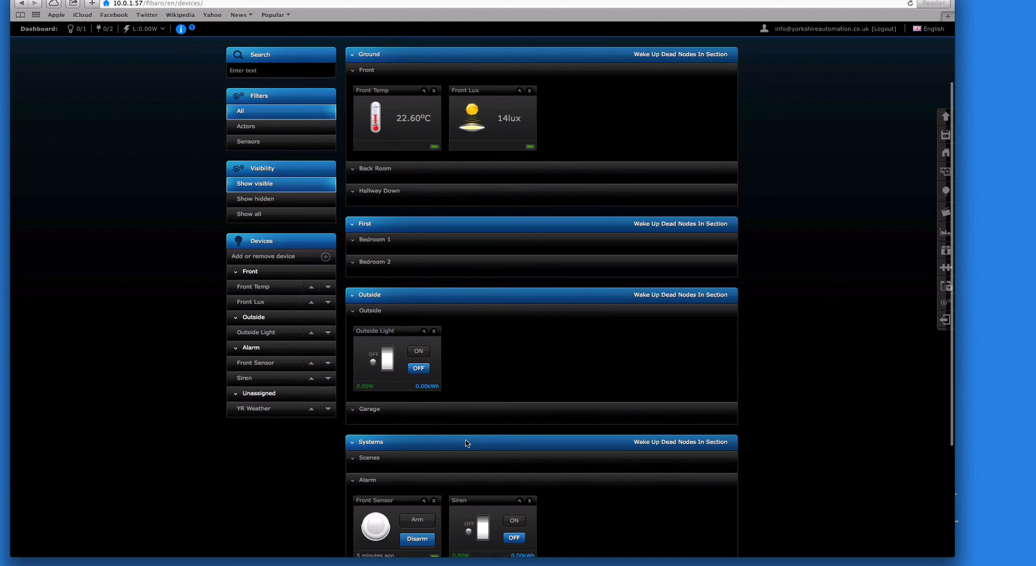
scroll(467, 443, "down", 3)
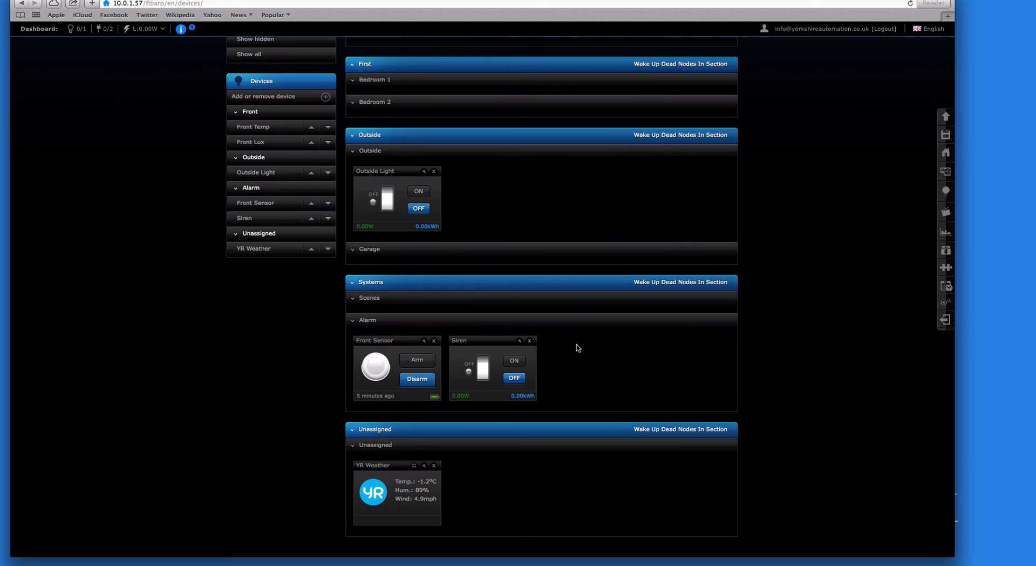
scroll(576, 347, "up", 5)
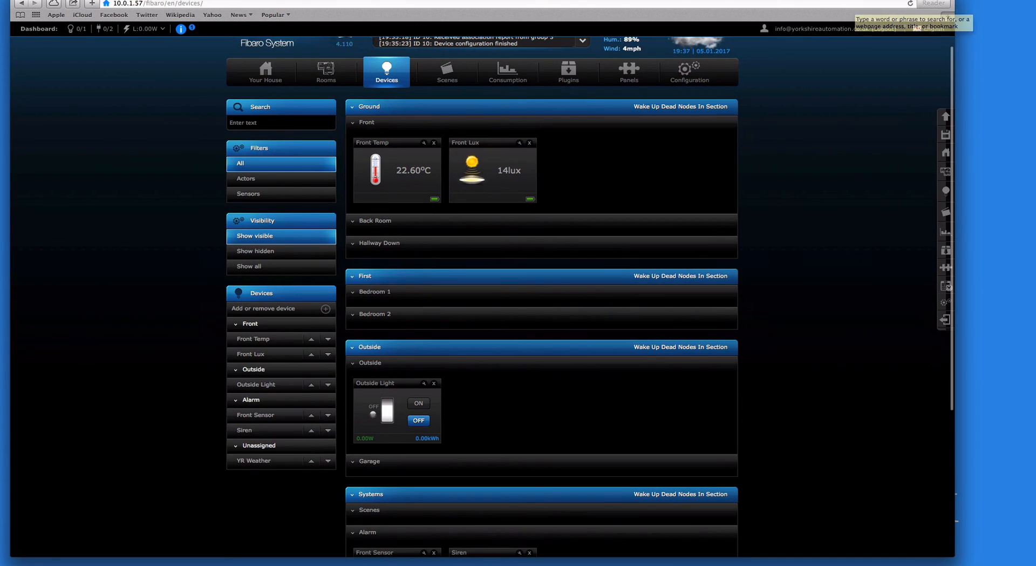
left_click(989, 0)
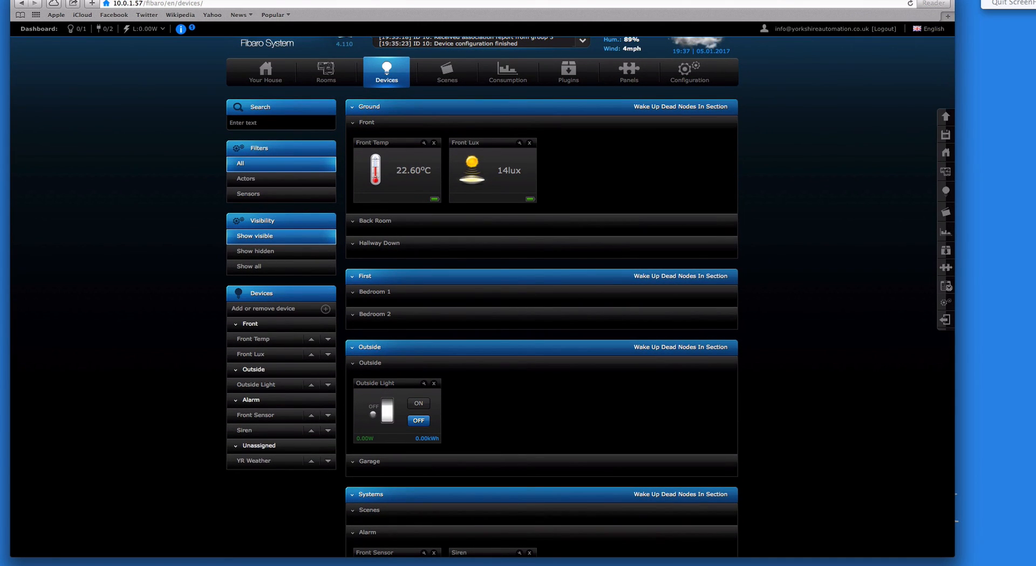